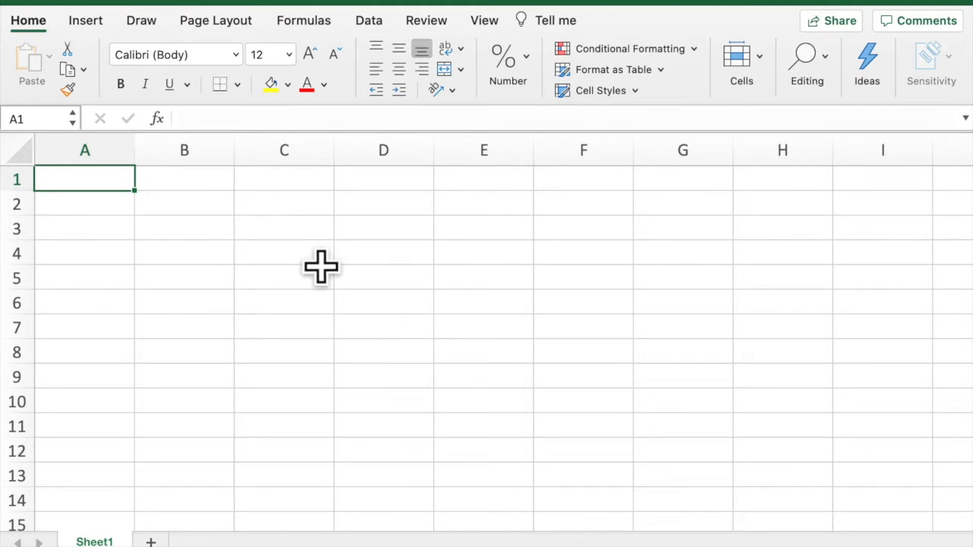
- Enter the column header "Temperture (°C)" in cell A1
{"action": "type", "text": "T"}
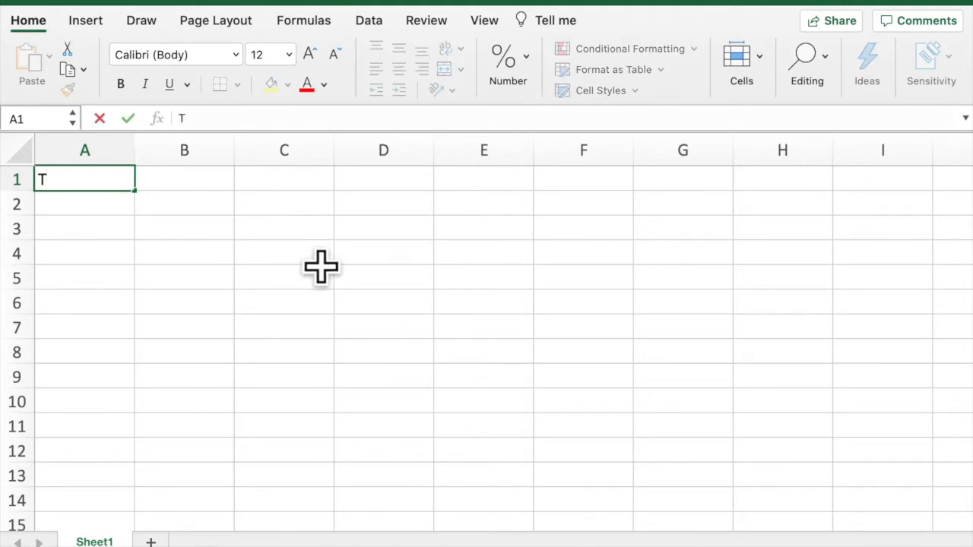
{"action": "type", "text": "emperture ("}
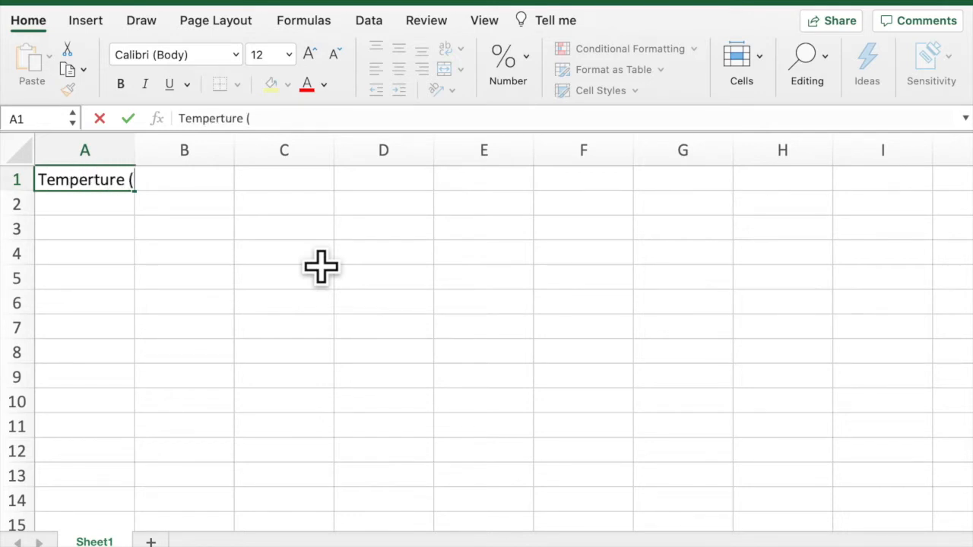
{"action": "type", "text": "°C)"}
{"action": "key", "text": "Tab"}
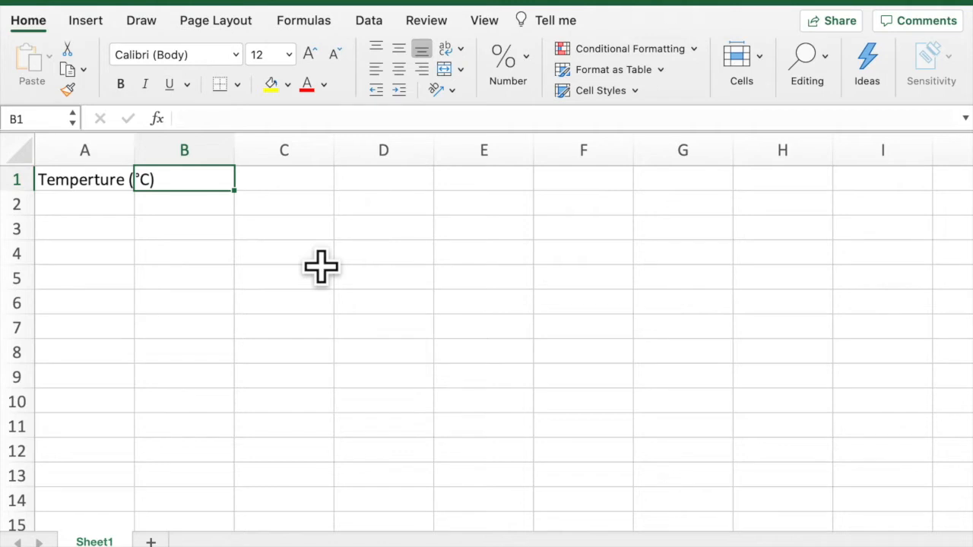
- Enter the column header "Pressure (Atm)" in cell B1
{"action": "type", "text": "Press"}
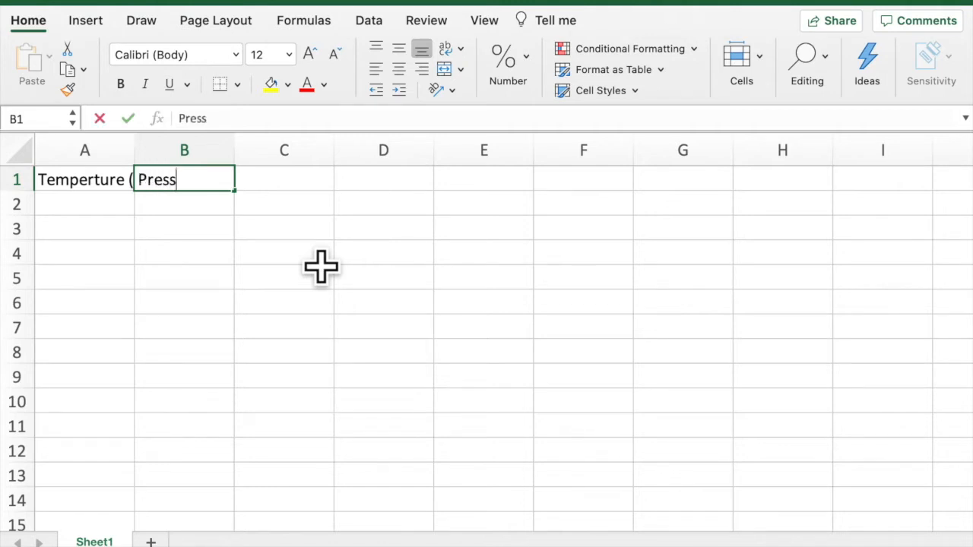
{"action": "type", "text": "ure (Atm)"}
{"action": "key", "text": "Return"}
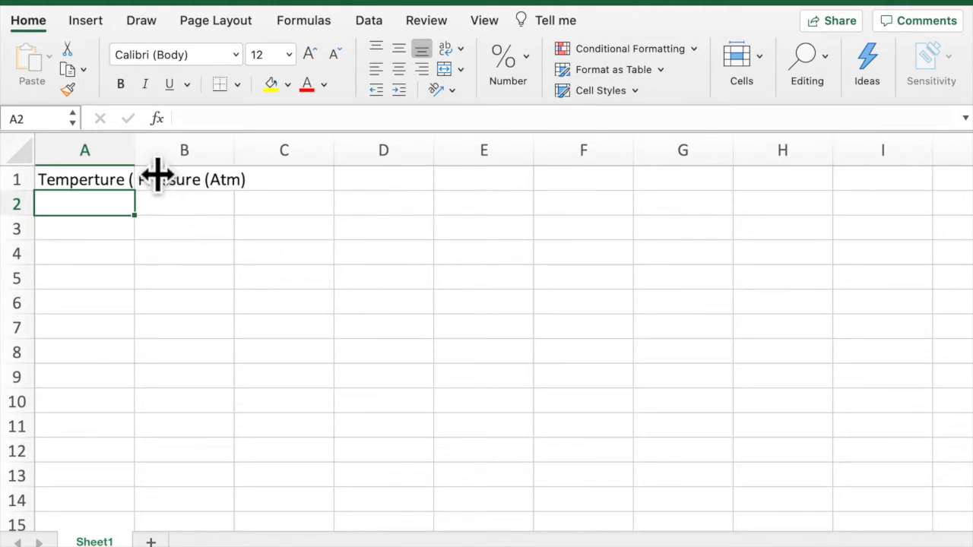
- Widen columns A and B to fit their header text
{"action": "left_click_drag", "start_coordinate": [157, 175], "coordinate": [203, 174]}
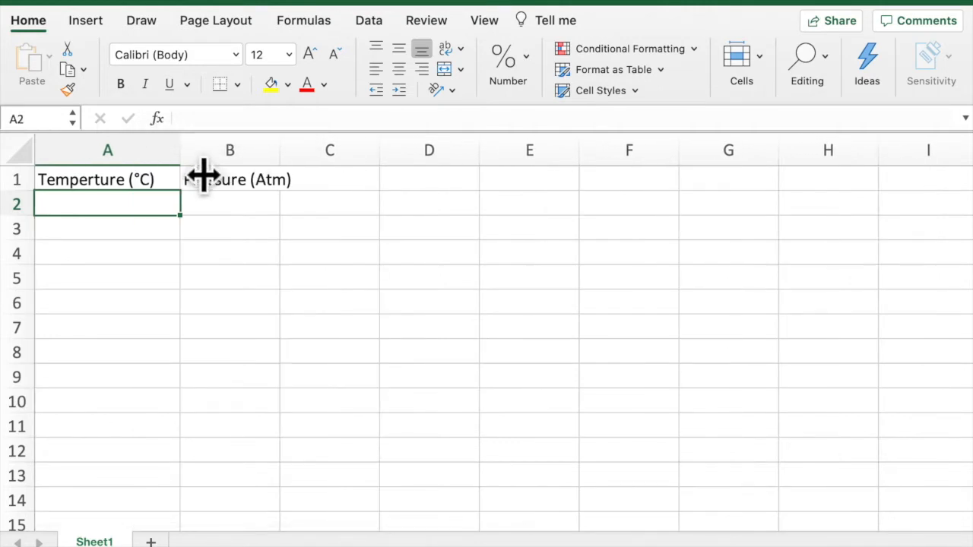
{"action": "double_click", "coordinate": [204, 175]}
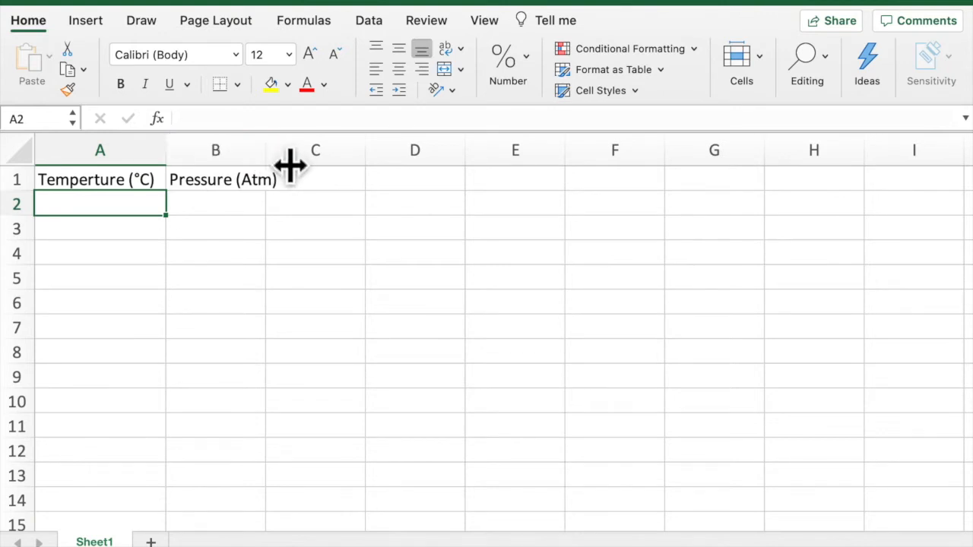
{"action": "left_click_drag", "start_coordinate": [289, 165], "coordinate": [291, 165]}
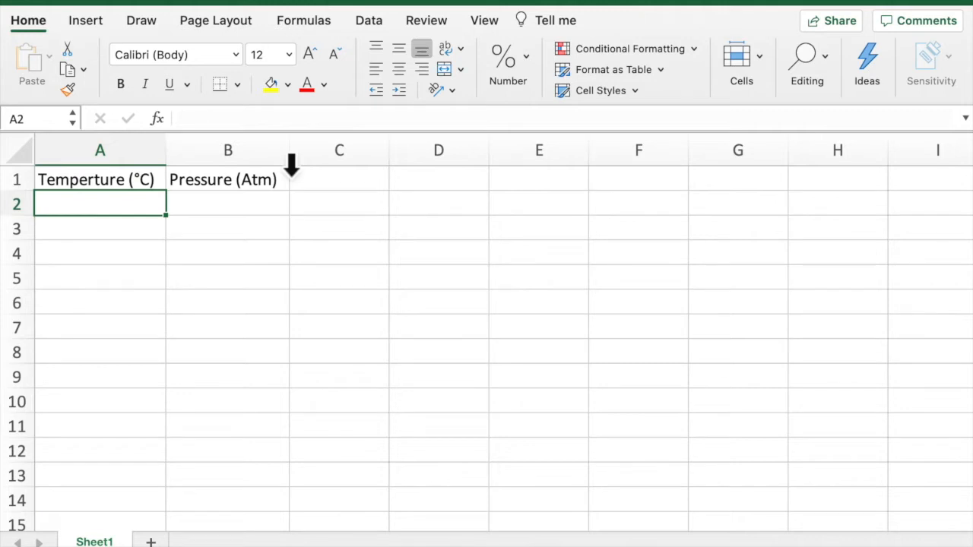
- Fill cells A2 to A8 with the temperatures 25, 30, 40, 59, 92, 151 and 200
{"action": "type", "text": "25"}
{"action": "key", "text": "Return"}
{"action": "type", "text": "2"}
{"action": "key", "text": "BackSpace"}
{"action": "type", "text": "30"}
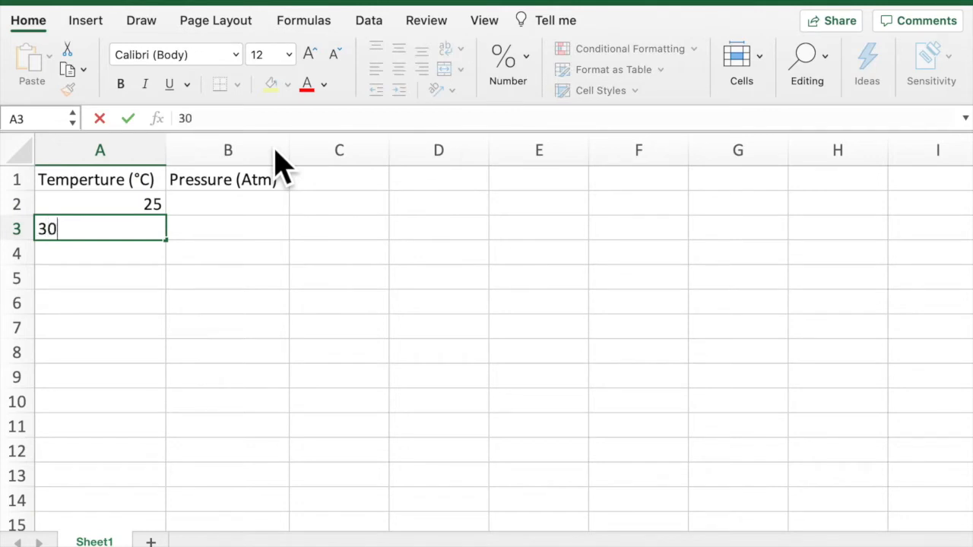
{"action": "key", "text": "Return"}
{"action": "type", "text": "40"}
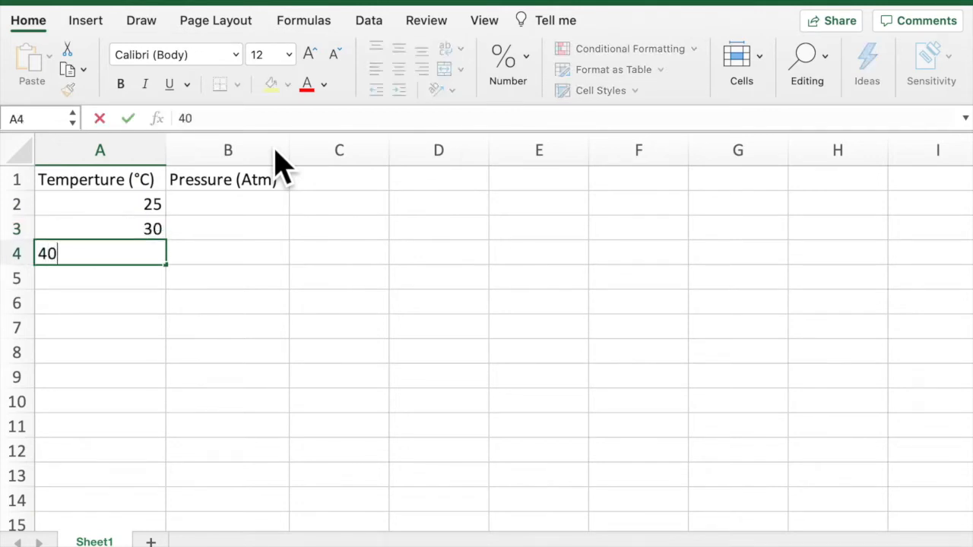
{"action": "key", "text": "Return"}
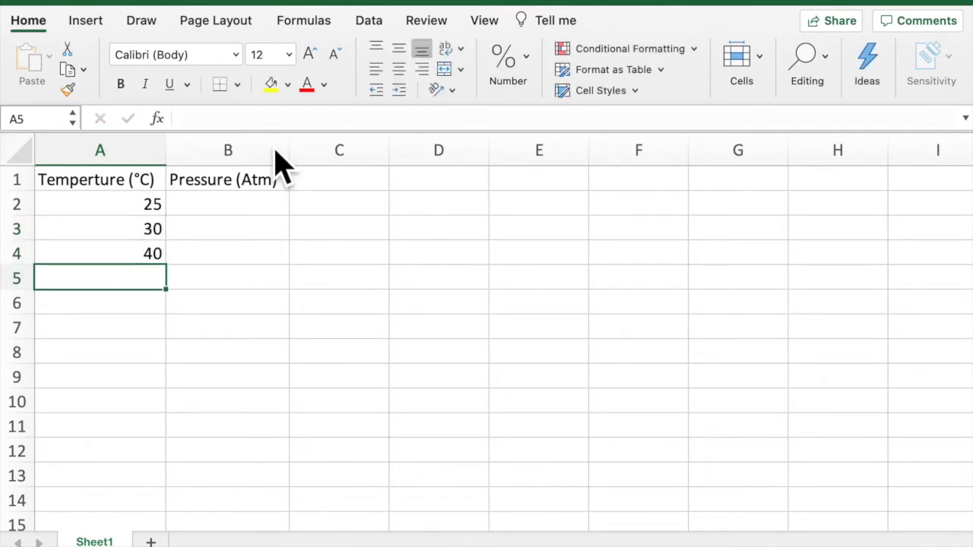
{"action": "type", "text": "59"}
{"action": "key", "text": "Return"}
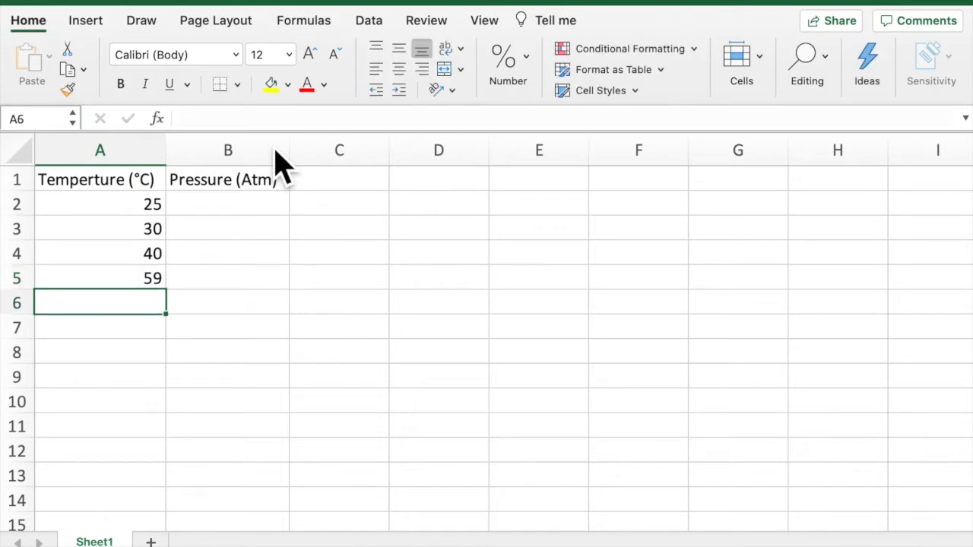
{"action": "type", "text": "92"}
{"action": "key", "text": "Return"}
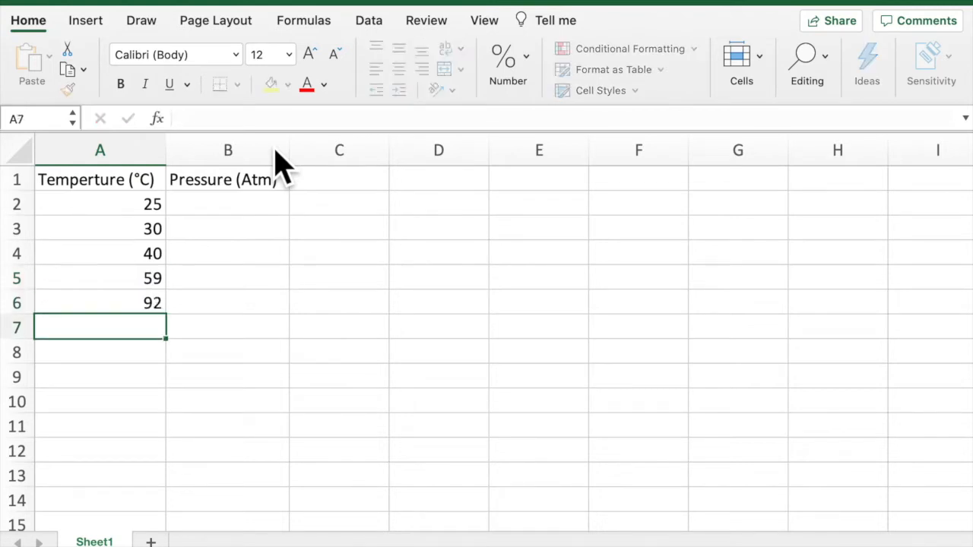
{"action": "type", "text": "151"}
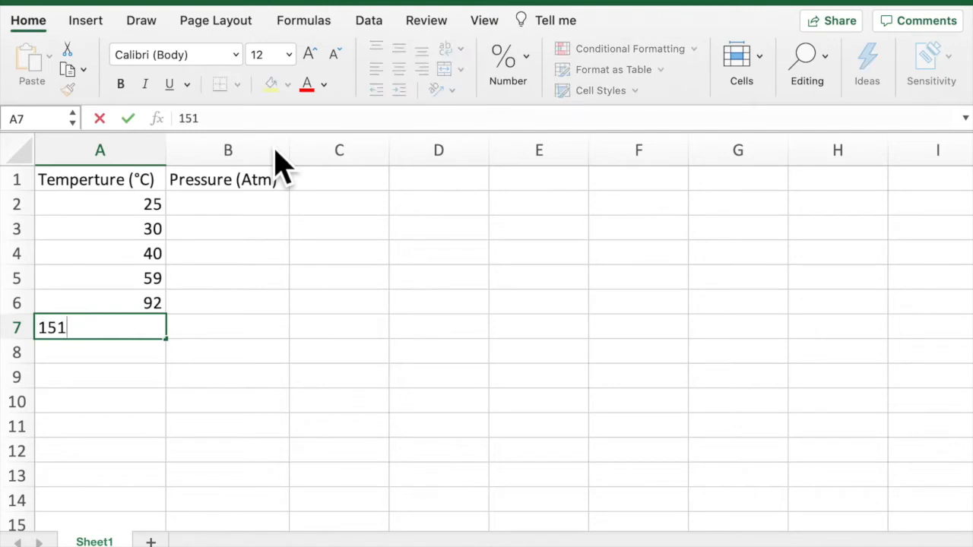
{"action": "key", "text": "Return"}
{"action": "type", "text": "200"}
{"action": "key", "text": "Return"}
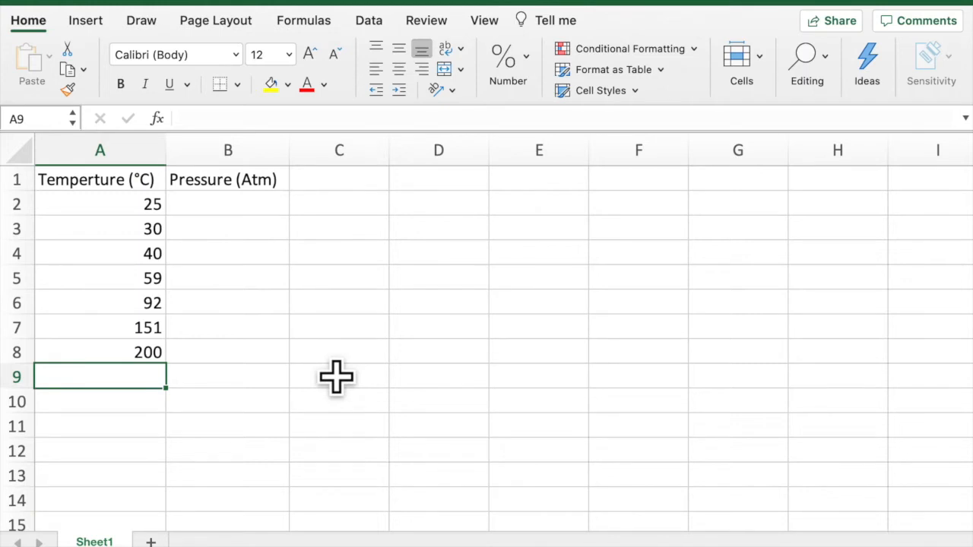
- Fill cells B2 to B8 with the pressures 1.0, 1.0, 1.0, 1.1, 1.2, 1.4 and 1.6
{"action": "left_click", "coordinate": [267, 210]}
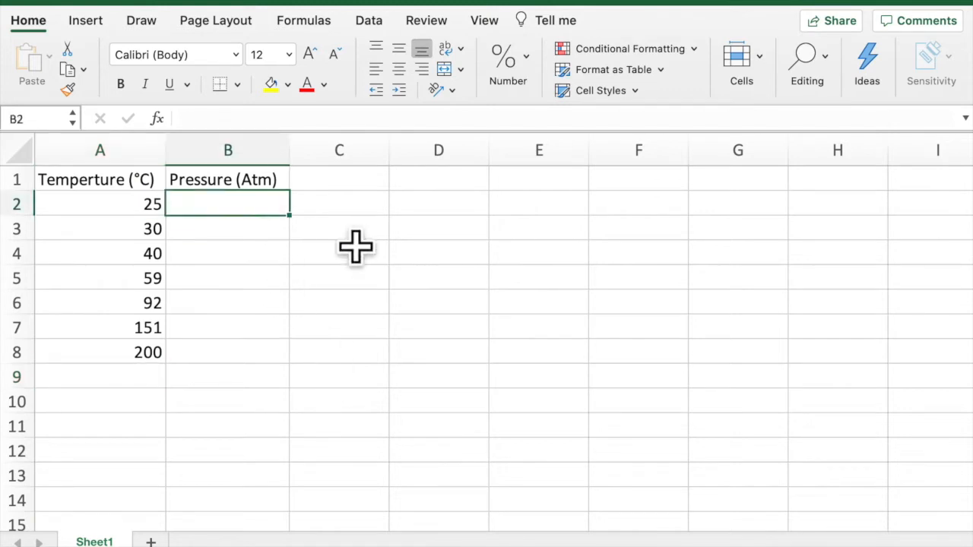
{"action": "type", "text": "1.0"}
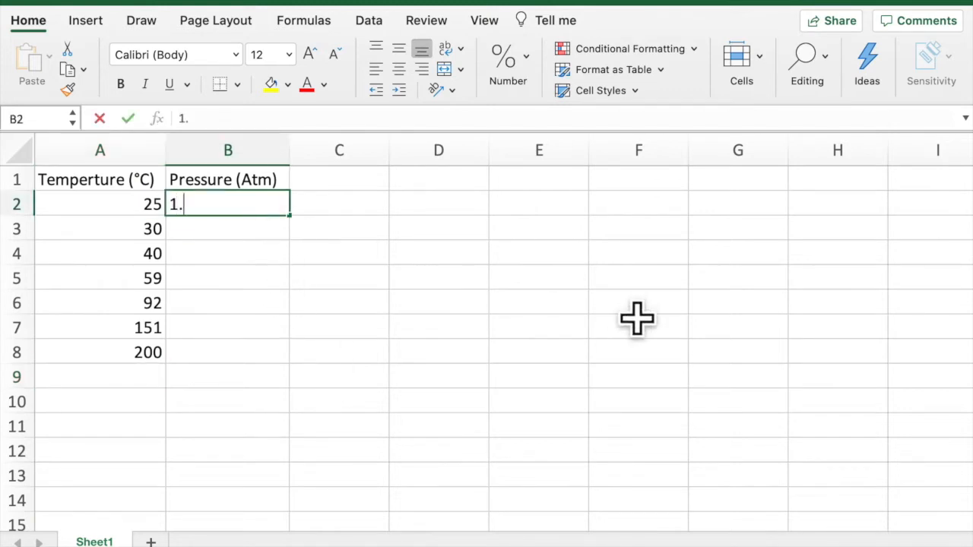
{"action": "key", "text": "Return"}
{"action": "type", "text": "1.0"}
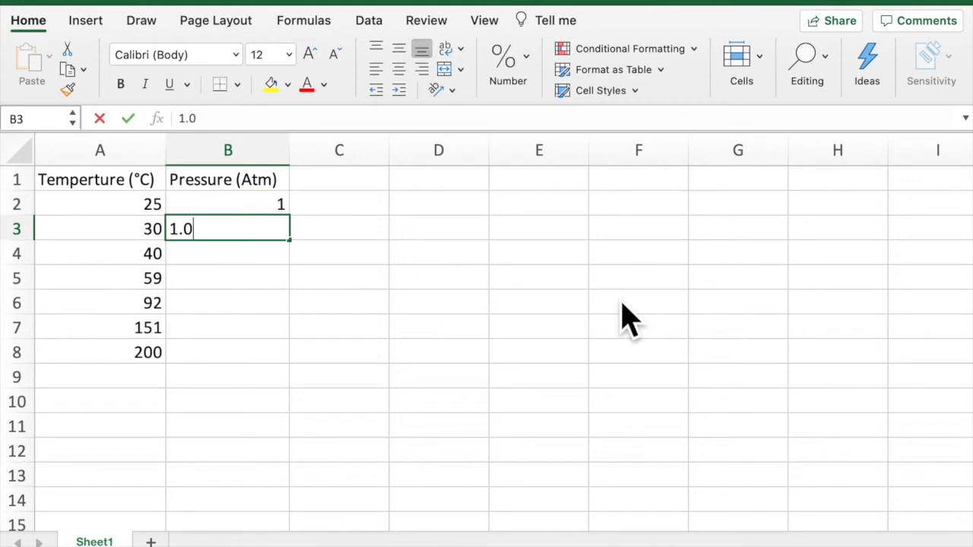
{"action": "key", "text": "Return"}
{"action": "type", "text": "1.0"}
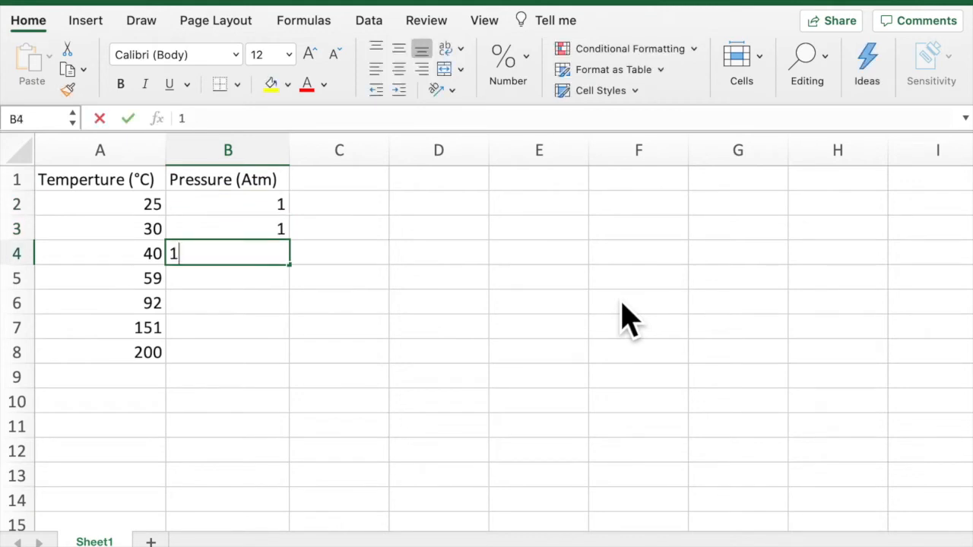
{"action": "key", "text": "Return"}
{"action": "type", "text": "1.1"}
{"action": "key", "text": "Return"}
{"action": "type", "text": "1.2"}
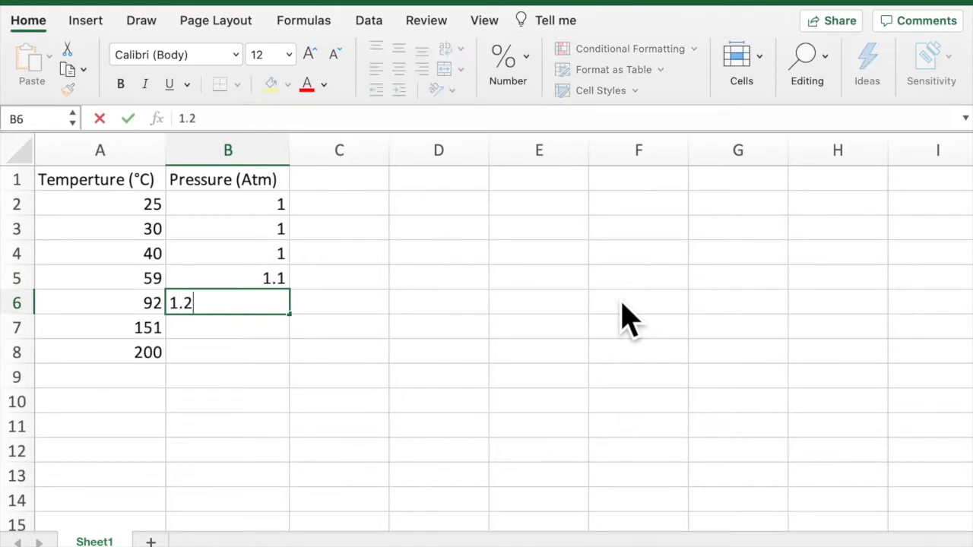
{"action": "key", "text": "Return"}
{"action": "type", "text": "1.4"}
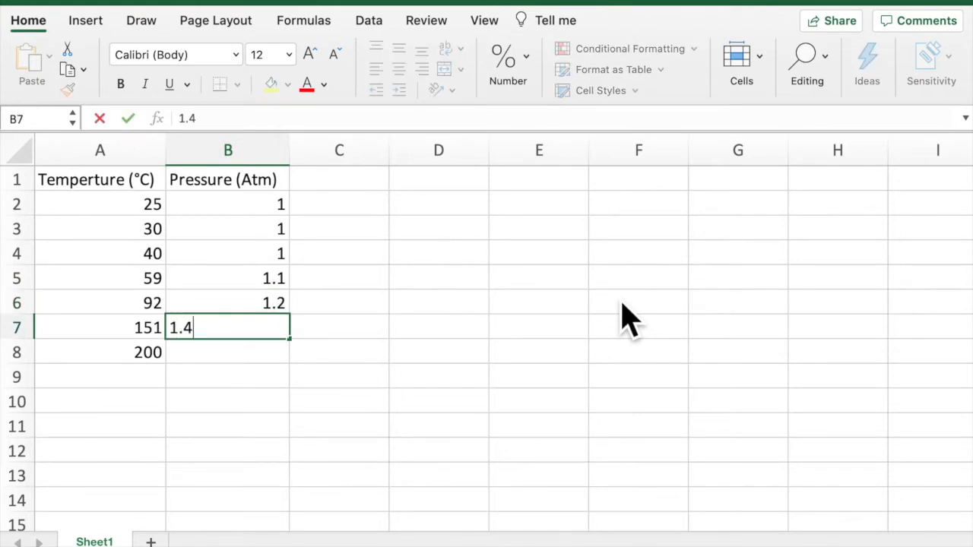
{"action": "key", "text": "Return"}
{"action": "type", "text": "1.6"}
{"action": "key", "text": "Return"}
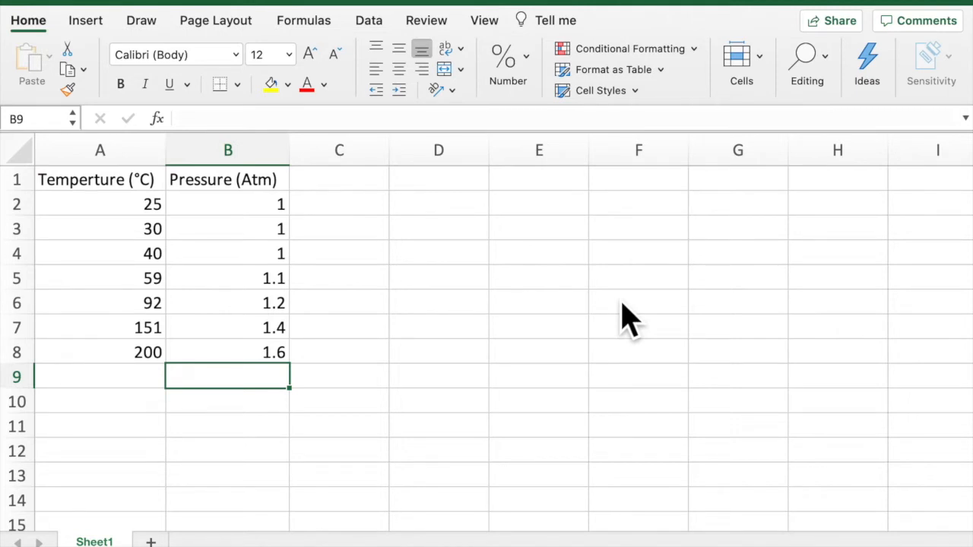
- Insert a markers-only scatter chart from columns A and B and place it beside the data, clear of both columns
{"action": "left_click", "coordinate": [124, 157]}
{"action": "left_click_drag", "start_coordinate": [127, 171], "coordinate": [236, 171]}
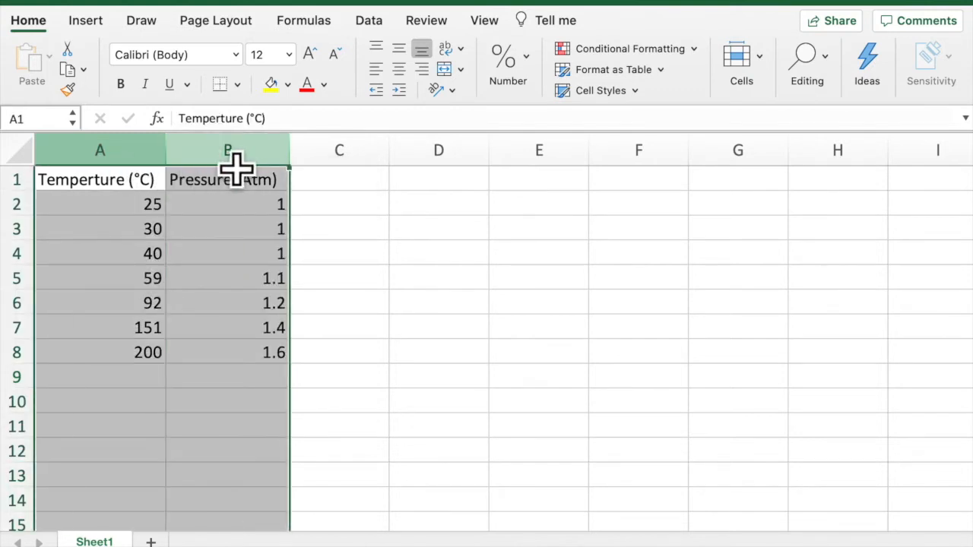
{"action": "left_click", "coordinate": [93, 25]}
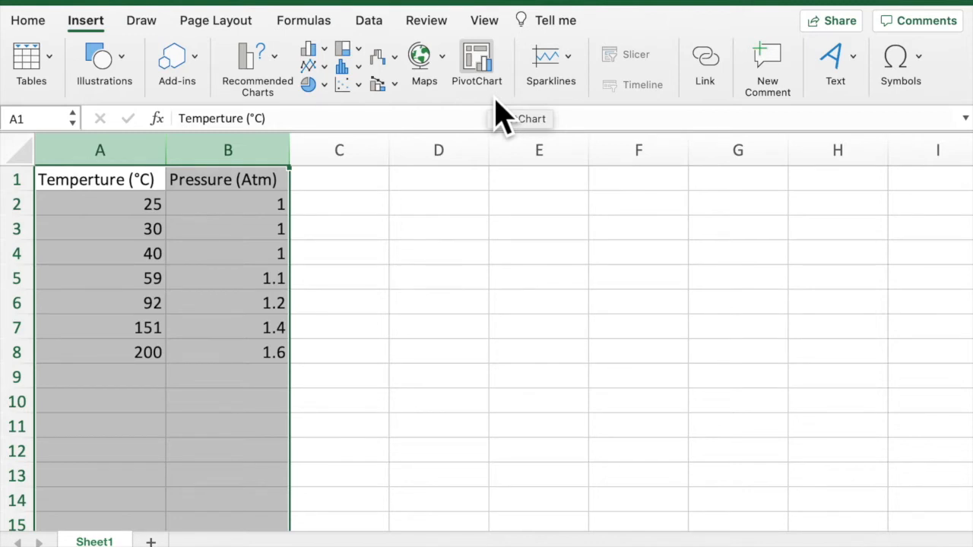
{"action": "left_click", "coordinate": [357, 85]}
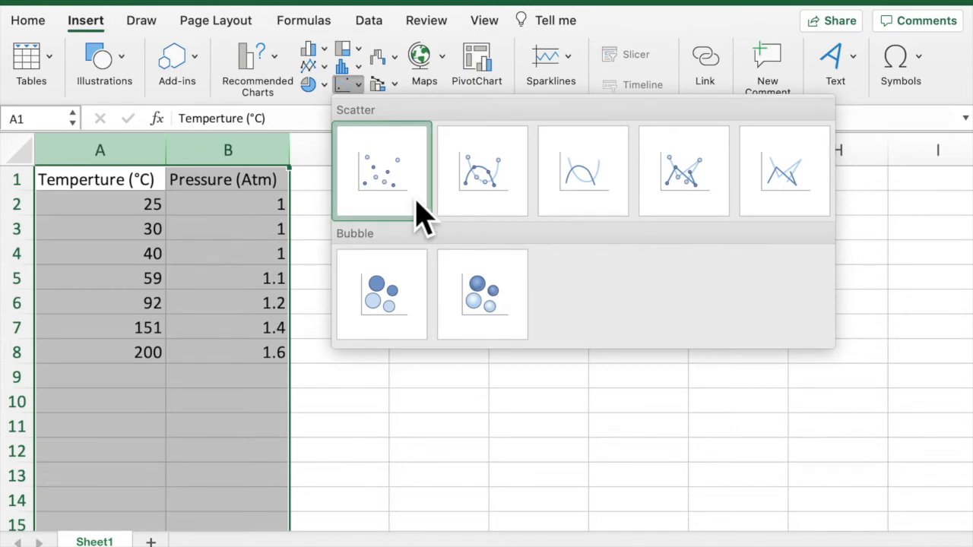
{"action": "left_click", "coordinate": [383, 172]}
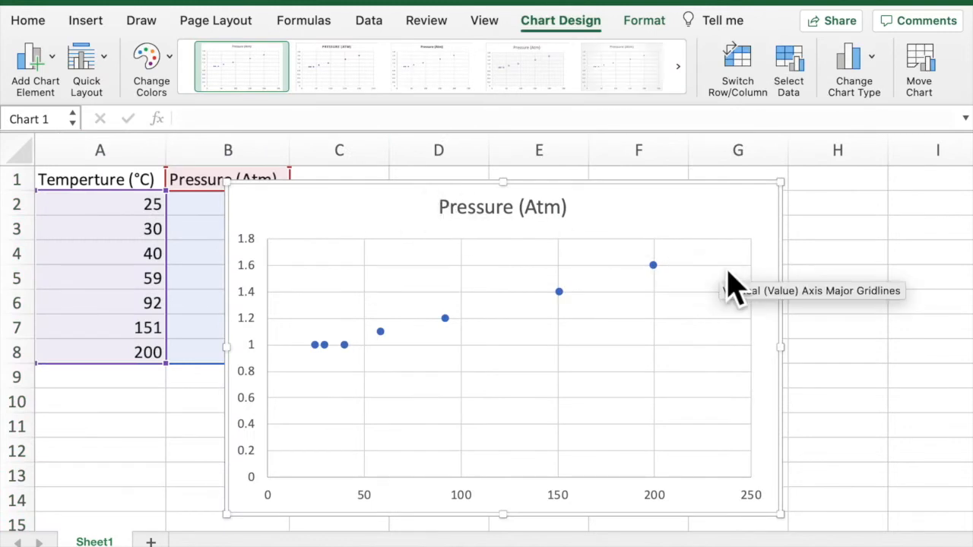
{"action": "left_click_drag", "start_coordinate": [728, 211], "coordinate": [803, 199]}
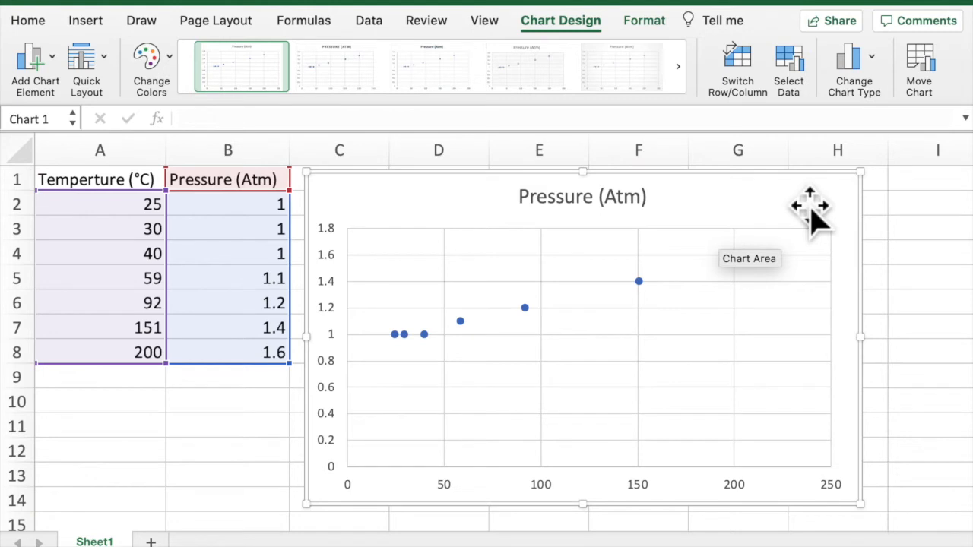
- Apply the quick chart layout with axis titles, a linear trendline and its equation, and delete the legend
{"action": "left_click", "coordinate": [116, 67]}
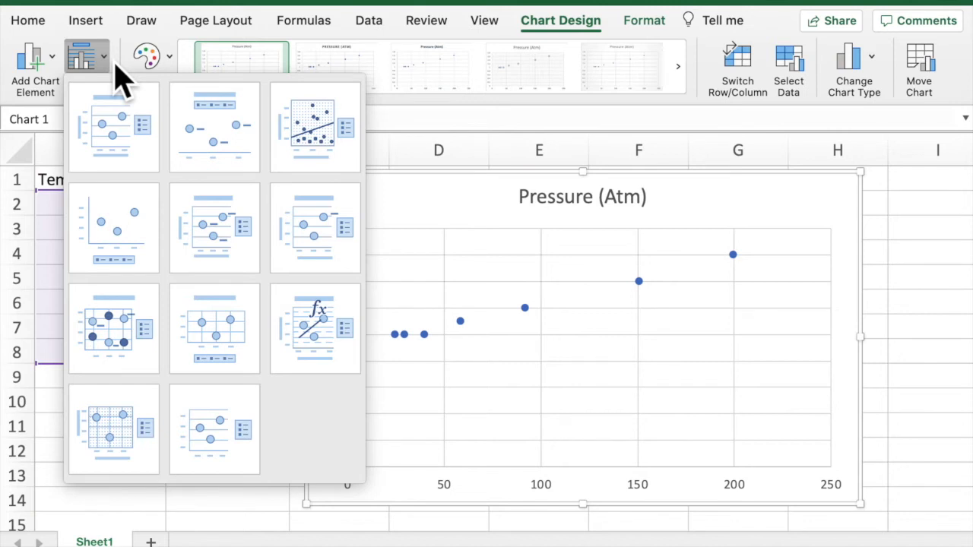
{"action": "left_click", "coordinate": [330, 348]}
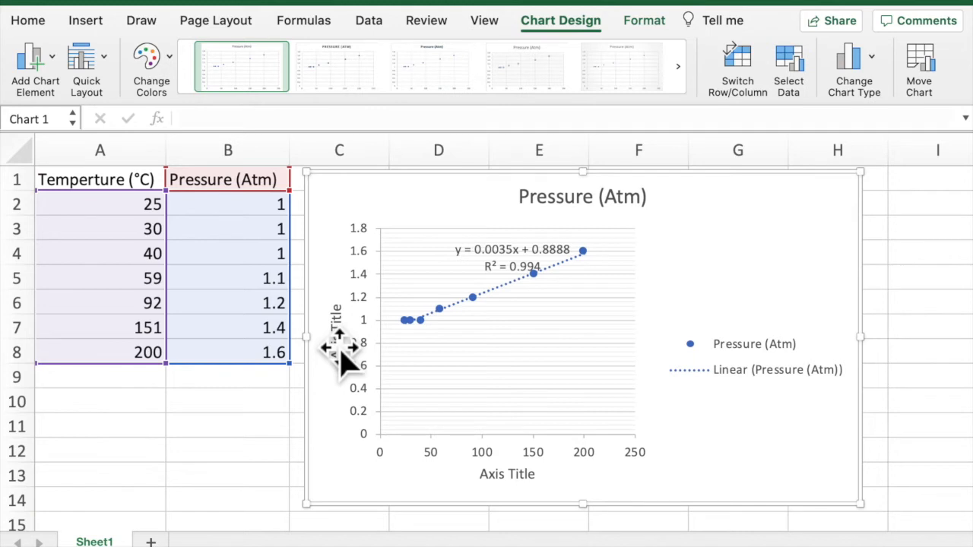
{"action": "left_click", "coordinate": [769, 391]}
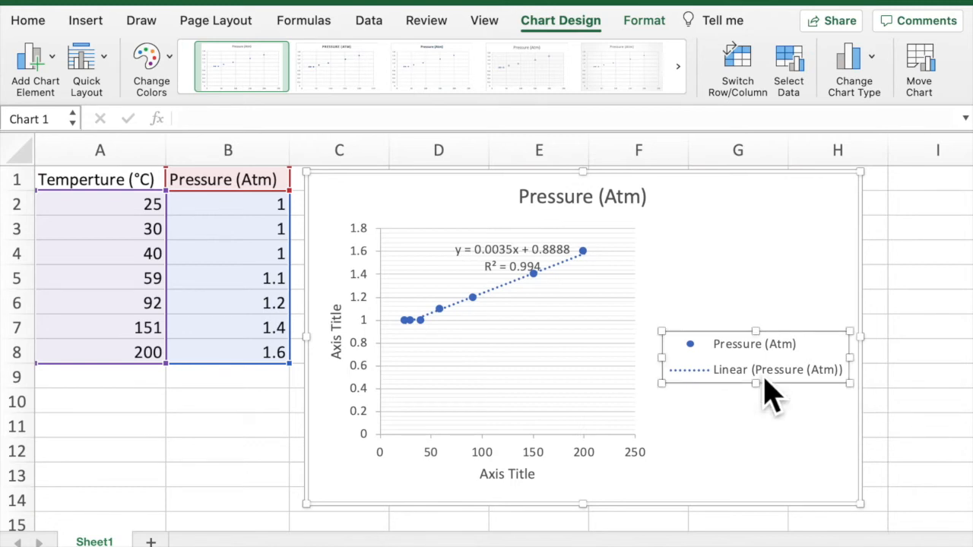
{"action": "key", "text": "Delete"}
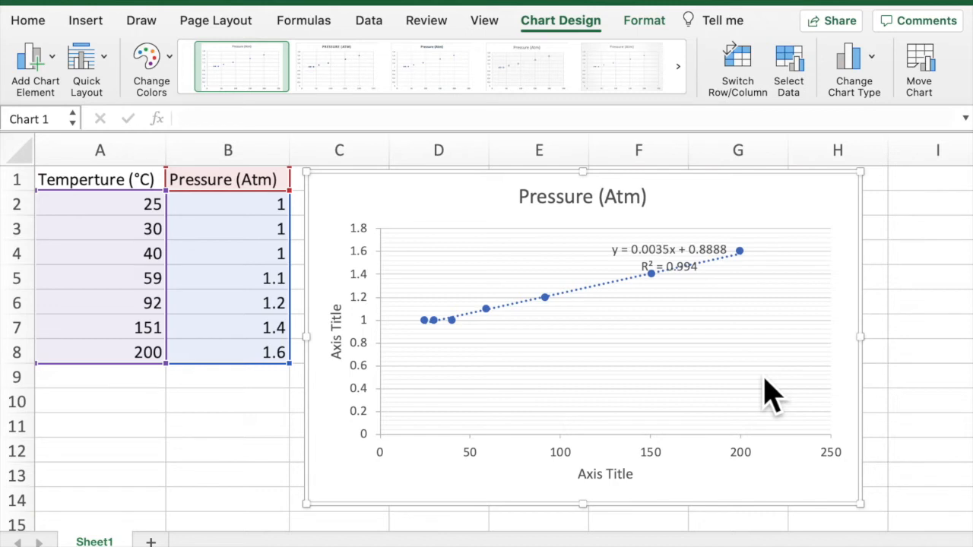
- Change the chart title to "How Temperature affects Pressure"
{"action": "left_click", "coordinate": [617, 204]}
{"action": "triple_click", "coordinate": [603, 205]}
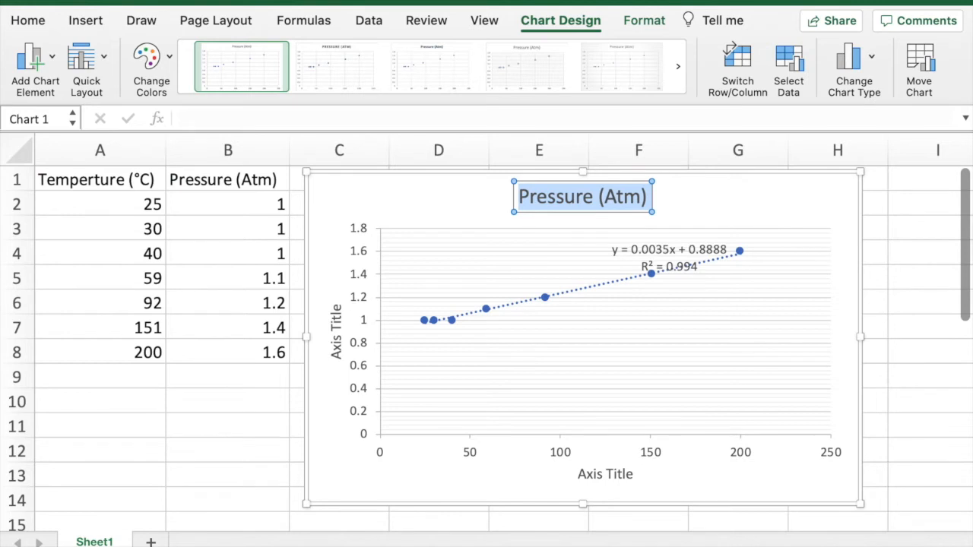
{"action": "type", "text": "How Temperature affects Pressure"}
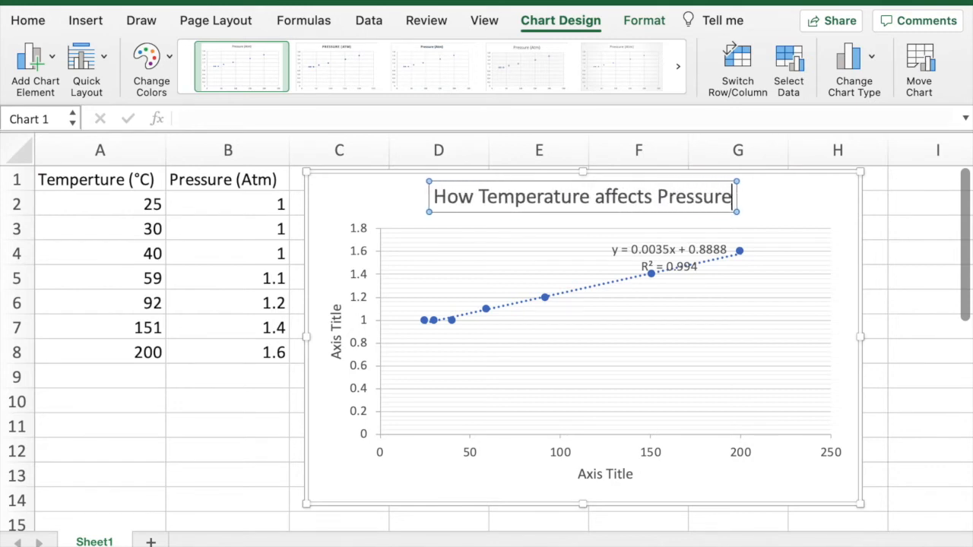
{"action": "left_click", "coordinate": [822, 226]}
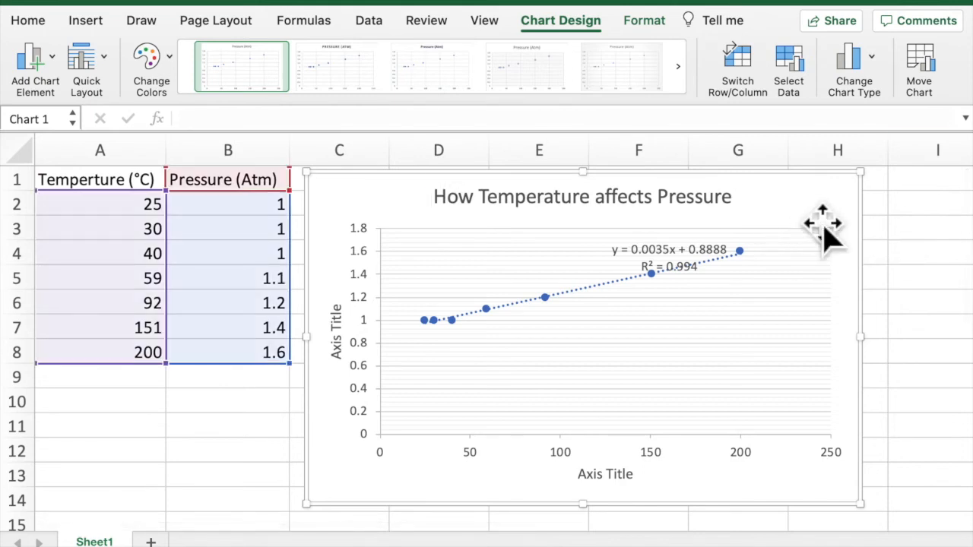
{"action": "left_click", "coordinate": [639, 203]}
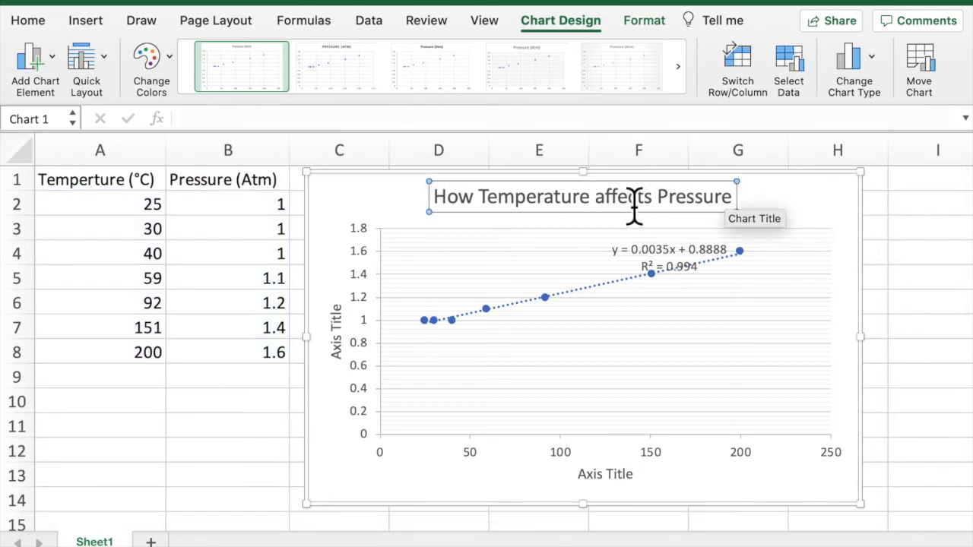
- Capitalize "Affects" in the chart title and change the horizontal axis title to "Temperature (°C)"
{"action": "key", "text": "shift+Left"}
{"action": "type", "text": "A"}
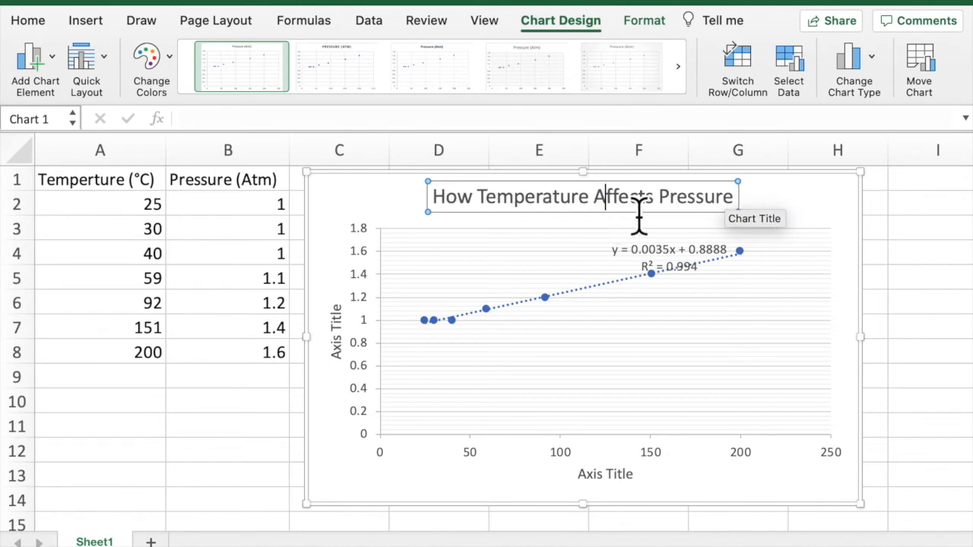
{"action": "left_click", "coordinate": [615, 487]}
{"action": "left_click", "coordinate": [614, 487]}
{"action": "double_click", "coordinate": [615, 487]}
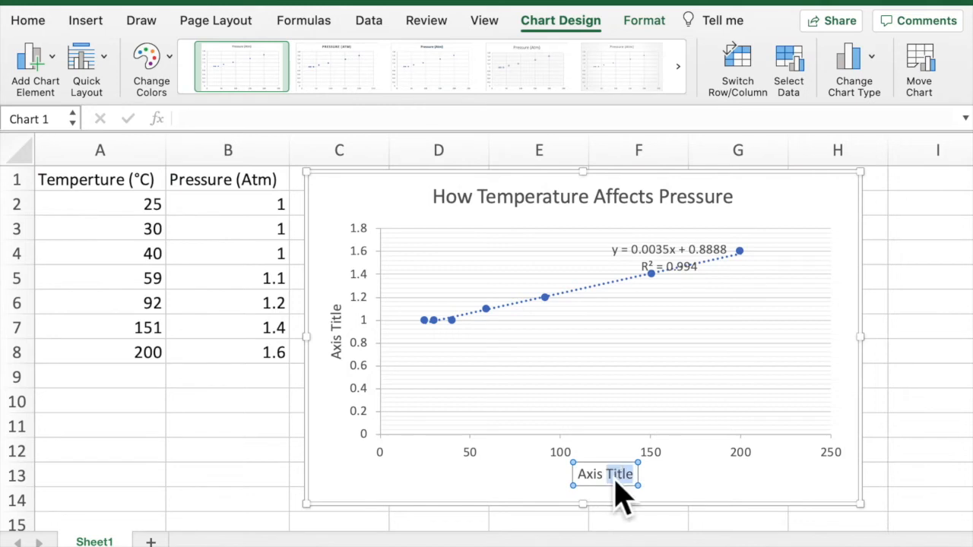
{"action": "left_click_drag", "start_coordinate": [581, 488], "coordinate": [649, 504]}
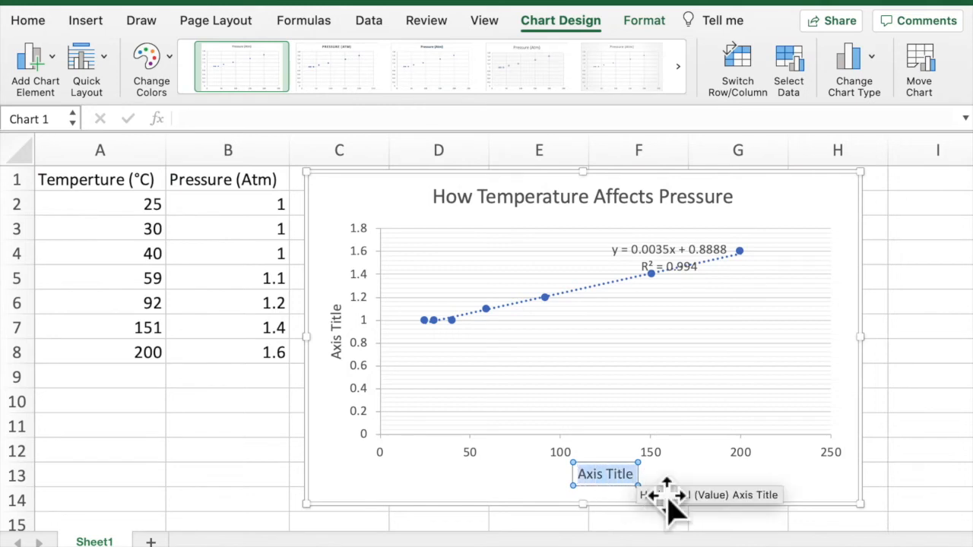
{"action": "type", "text": "Tempe"}
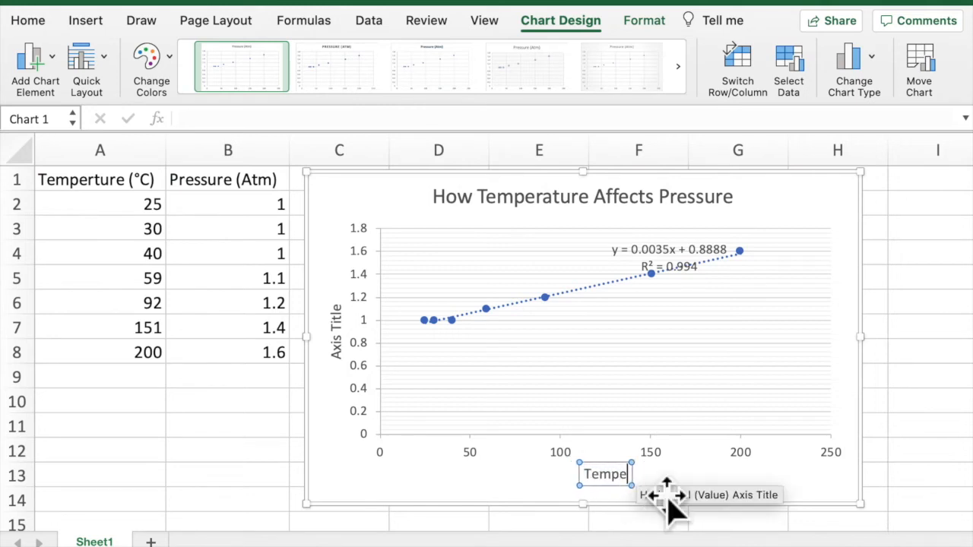
{"action": "type", "text": "rature "}
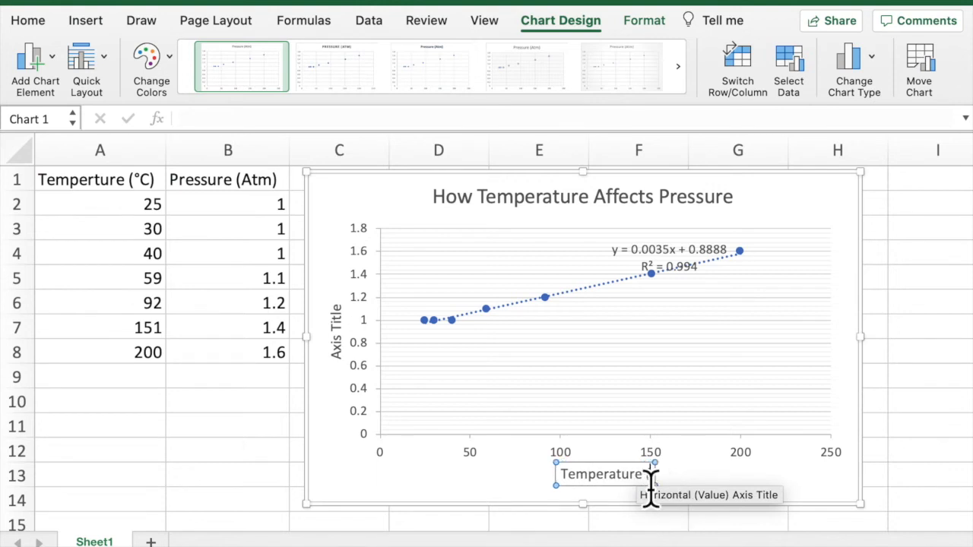
{"action": "type", "text": "(°C)"}
- Change the vertical axis title to "Pressure (Atm)" and close the axis title formatting options
{"action": "left_click", "coordinate": [348, 353]}
{"action": "double_click", "coordinate": [347, 354]}
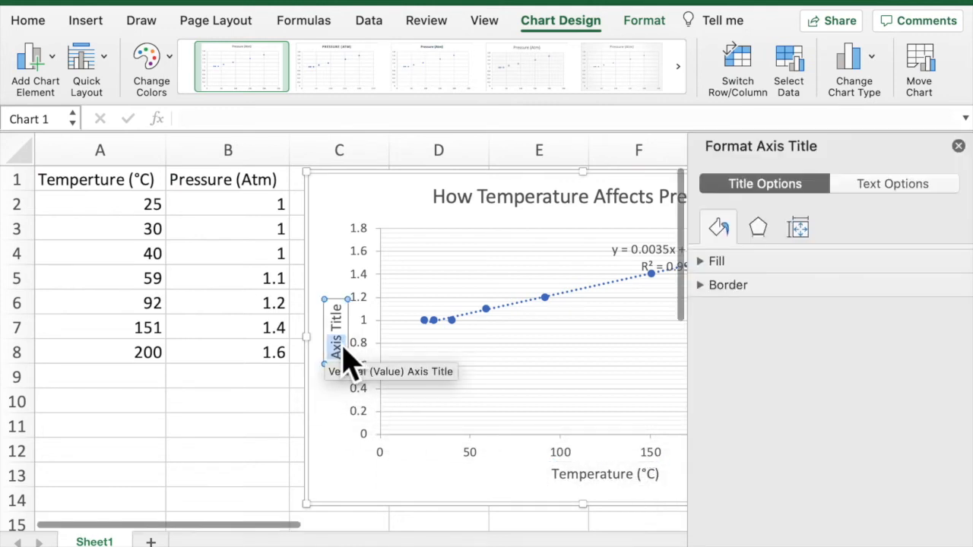
{"action": "type", "text": "Press"}
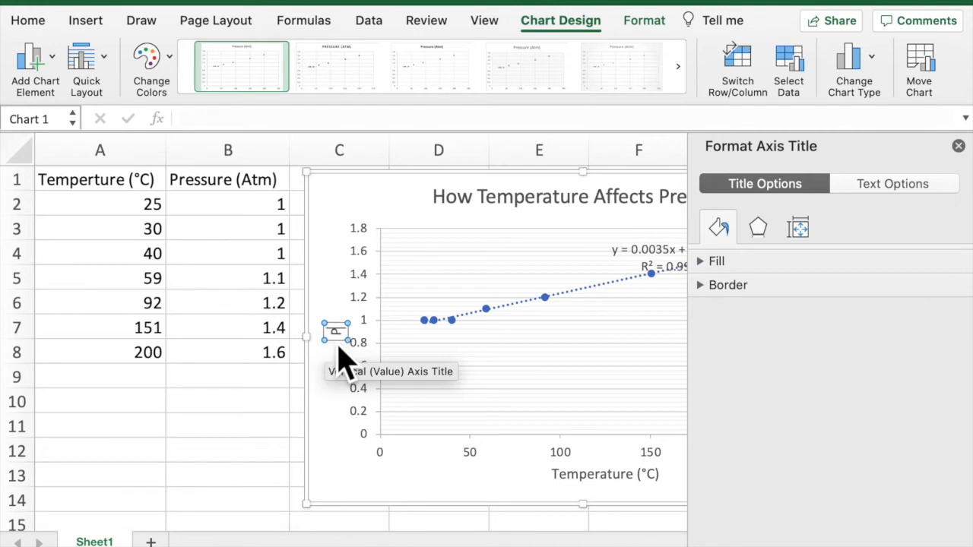
{"action": "type", "text": "ure (At"}
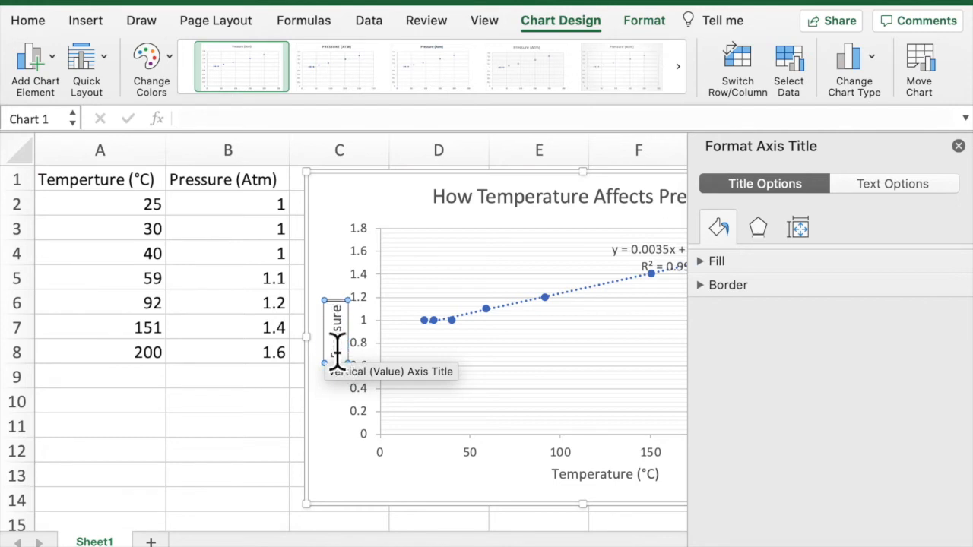
{"action": "type", "text": "m)"}
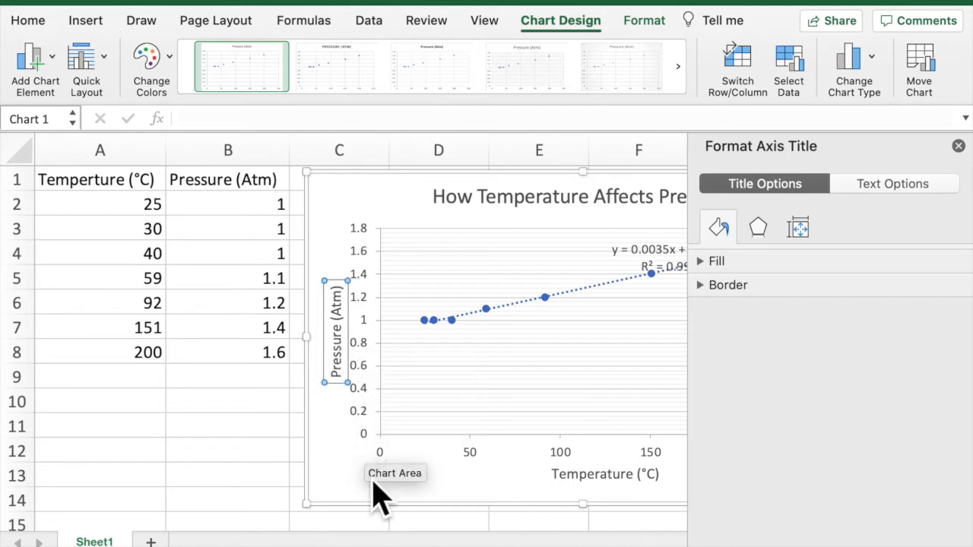
{"action": "left_click", "coordinate": [962, 147]}
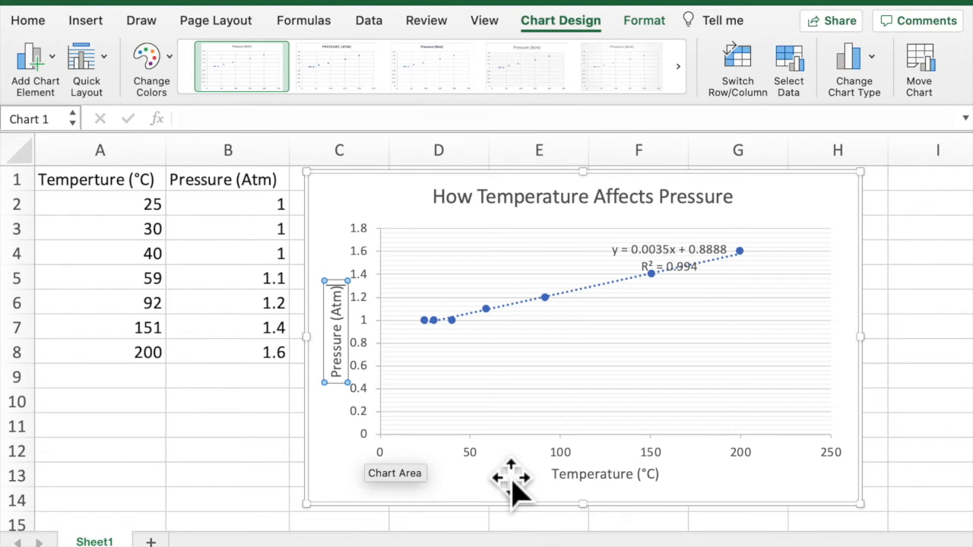
- Open the vertical axis formatting options to review the bounds and units, and close them without changes
{"action": "right_click", "coordinate": [372, 432]}
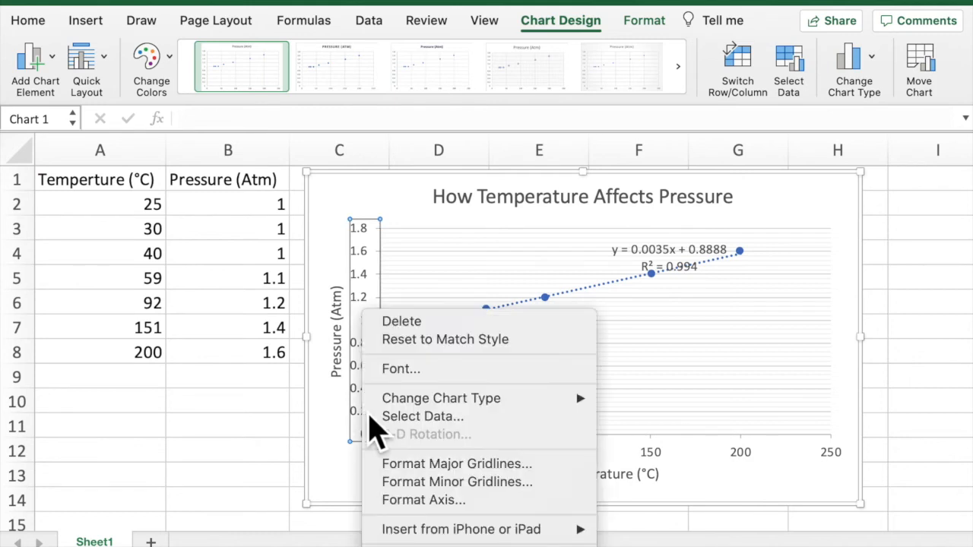
{"action": "left_click", "coordinate": [428, 501]}
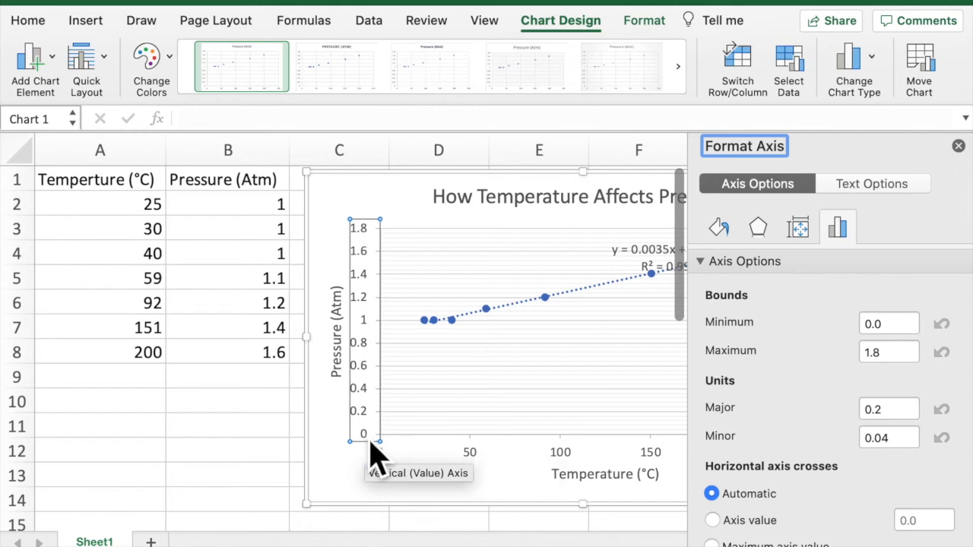
{"action": "left_click", "coordinate": [959, 145]}
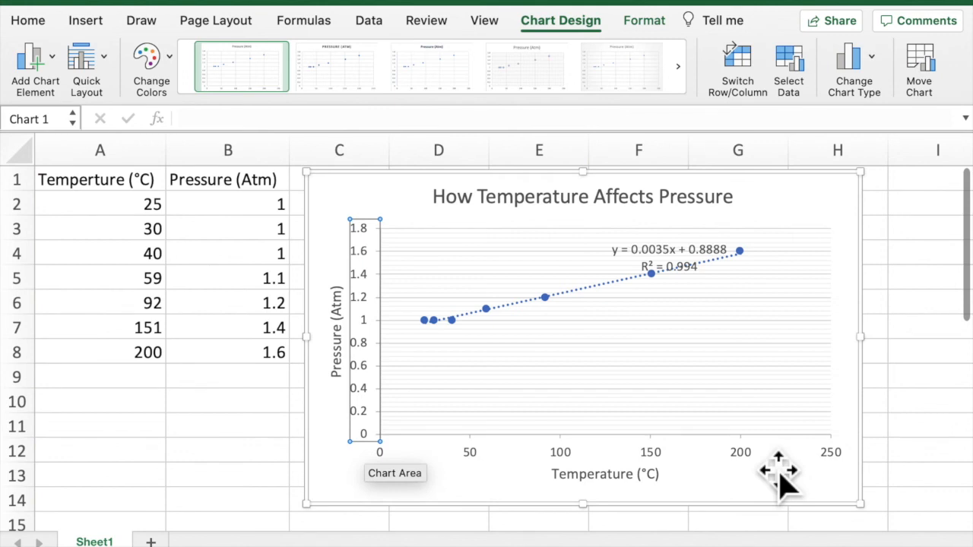
- Move the trendline equation label to the empty area below the trendline and delete its R² line
{"action": "left_click", "coordinate": [666, 268]}
{"action": "left_click_drag", "start_coordinate": [665, 269], "coordinate": [558, 390]}
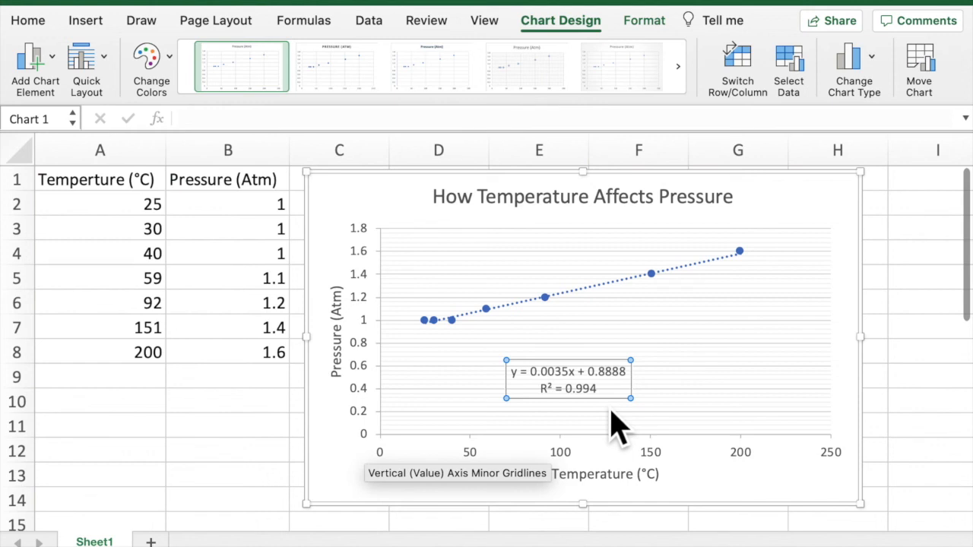
{"action": "left_click", "coordinate": [612, 397]}
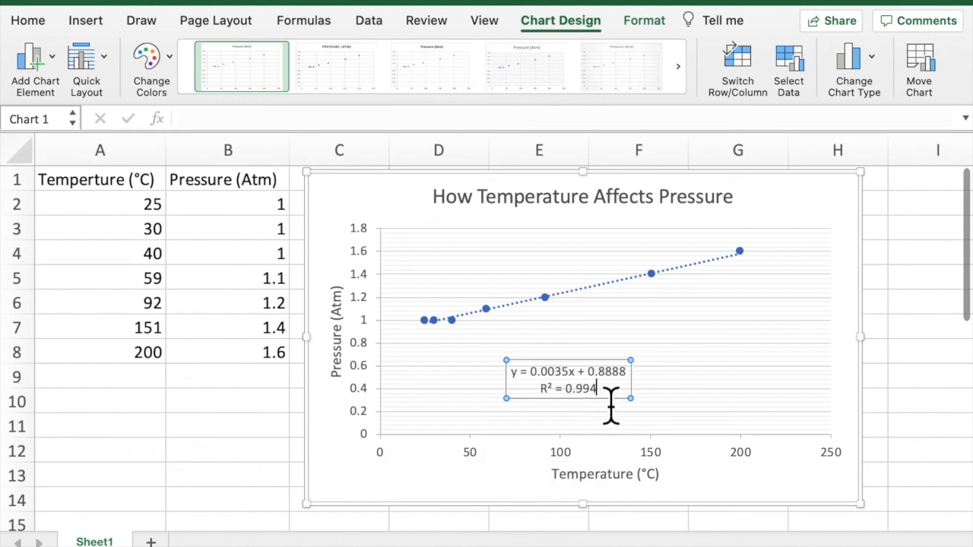
{"action": "left_click_drag", "start_coordinate": [612, 403], "coordinate": [532, 399]}
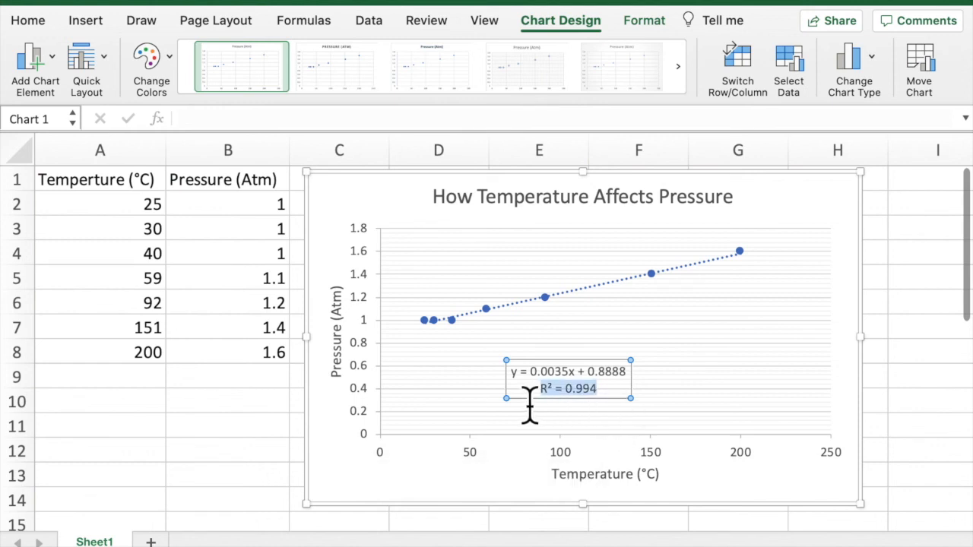
{"action": "key", "text": "BackSpace"}
- Rewrite the trendline equation with P for y, T for x and the slope unit (Atms/°C) after 0.0035
{"action": "left_click", "coordinate": [517, 375]}
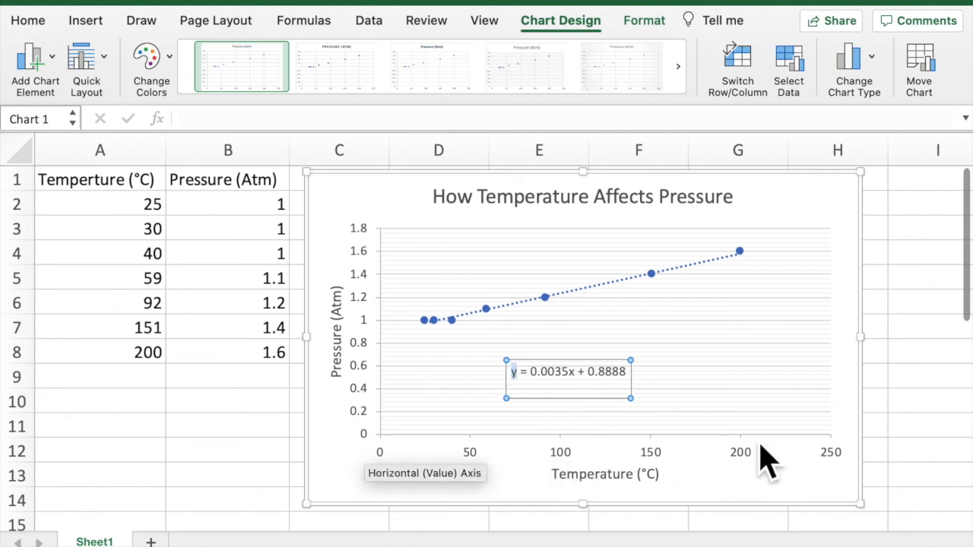
{"action": "type", "text": "P"}
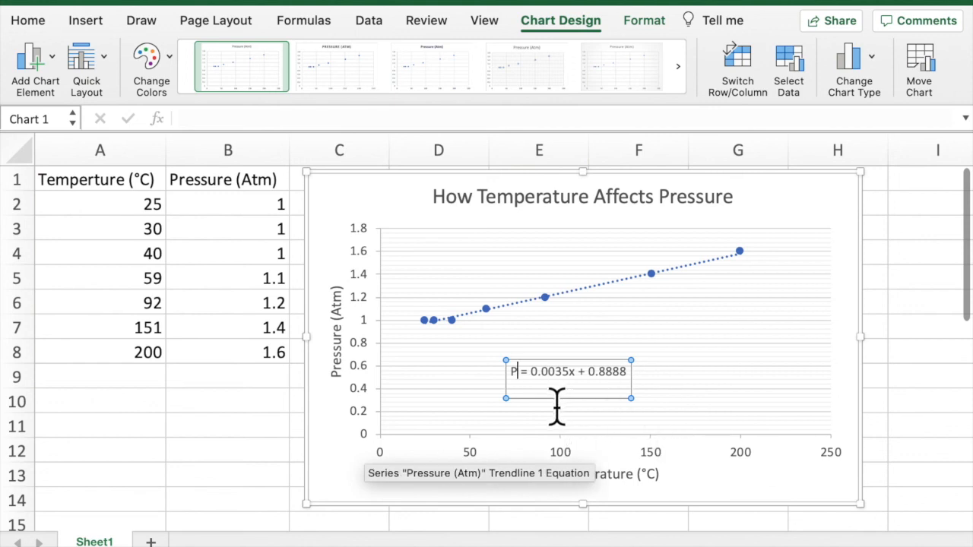
{"action": "left_click", "coordinate": [568, 372]}
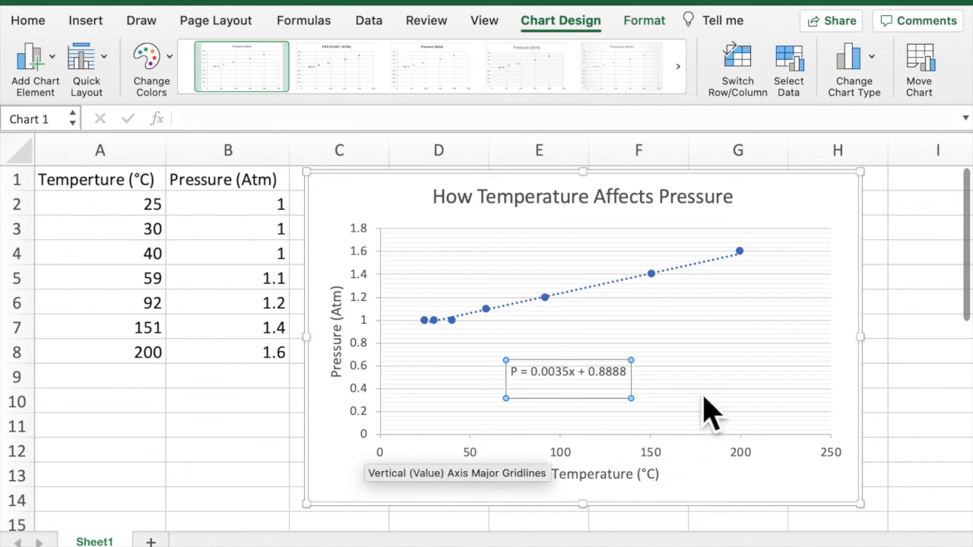
{"action": "type", "text": "("}
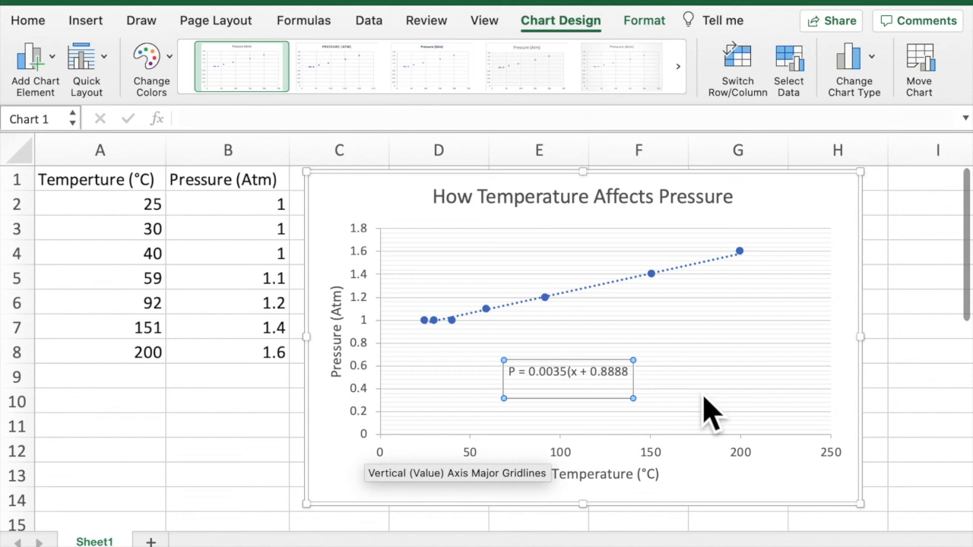
{"action": "type", "text": "Atms"}
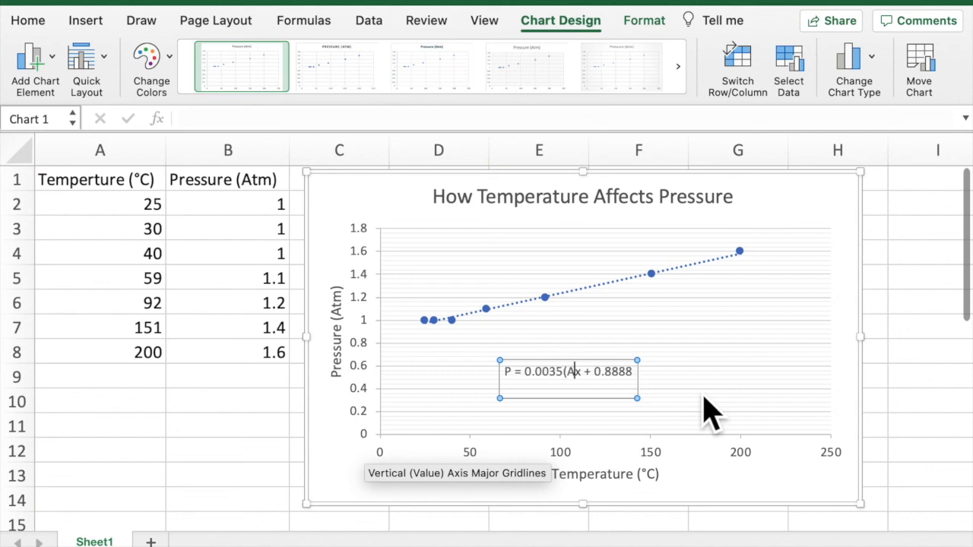
{"action": "type", "text": "/"}
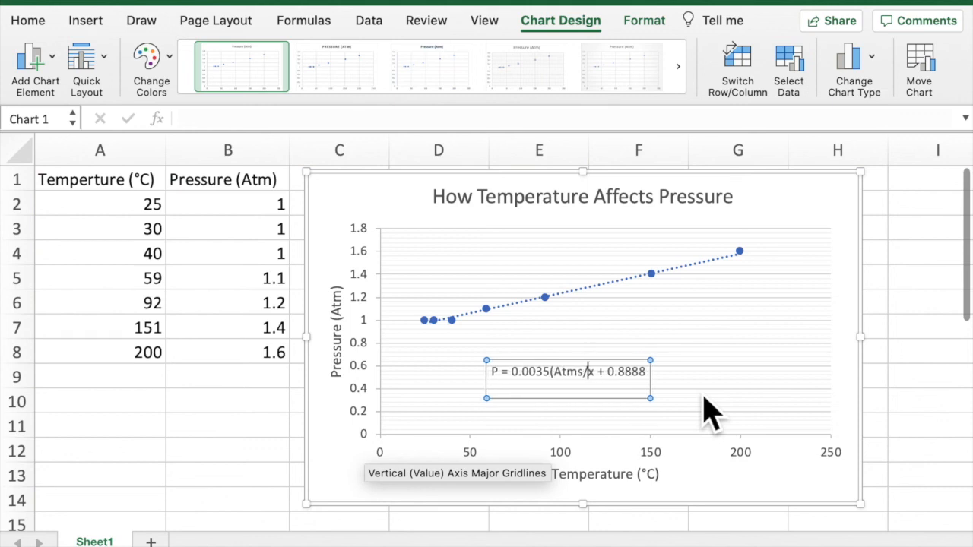
{"action": "type", "text": "°C"}
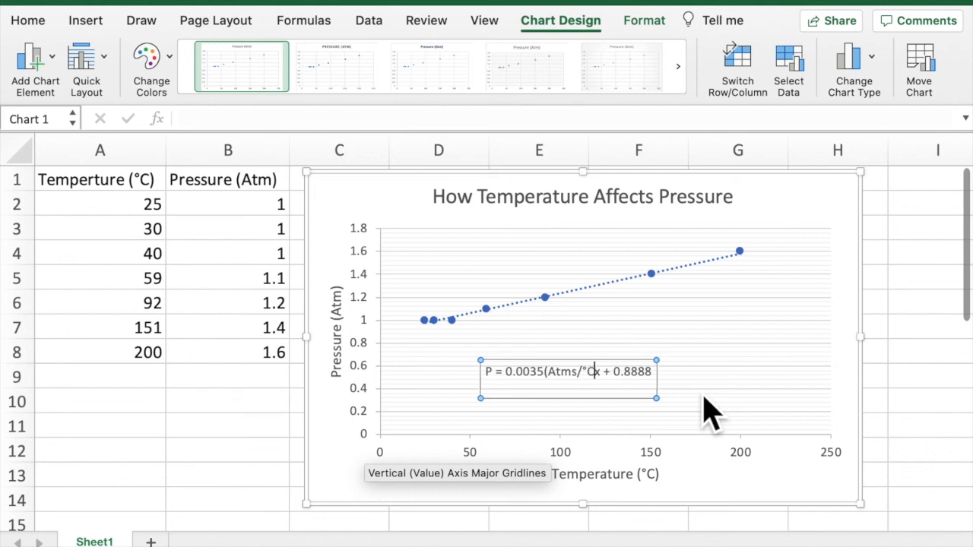
{"action": "type", "text": ")"}
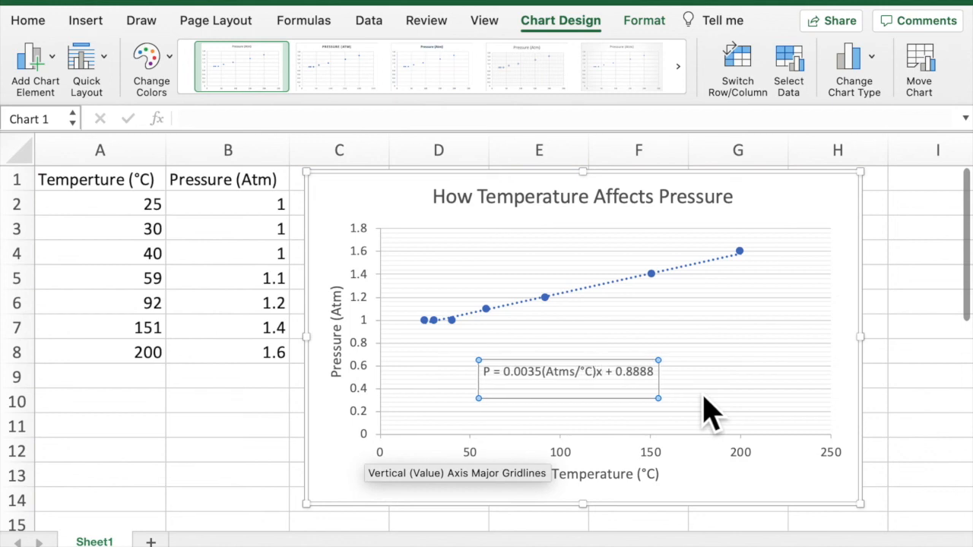
{"action": "key", "text": "Delete"}
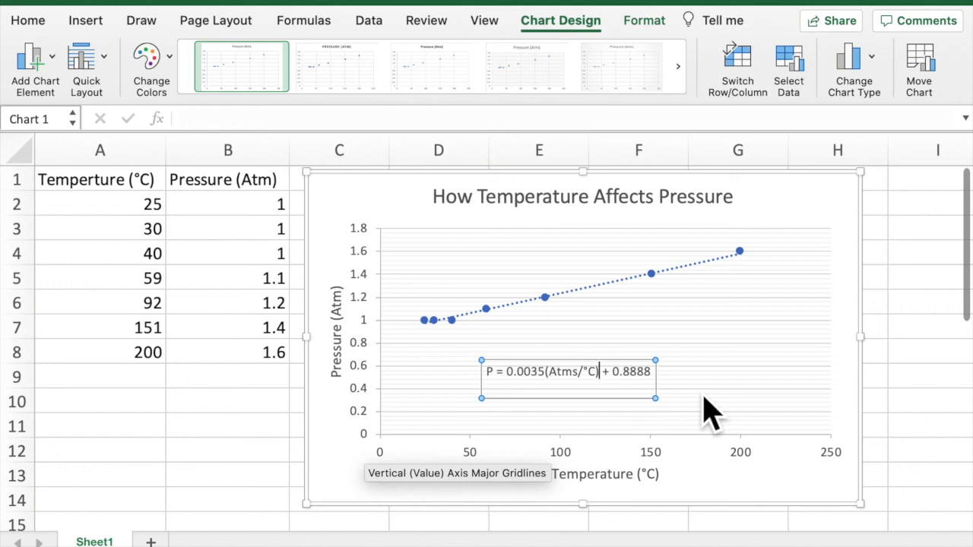
{"action": "type", "text": "T"}
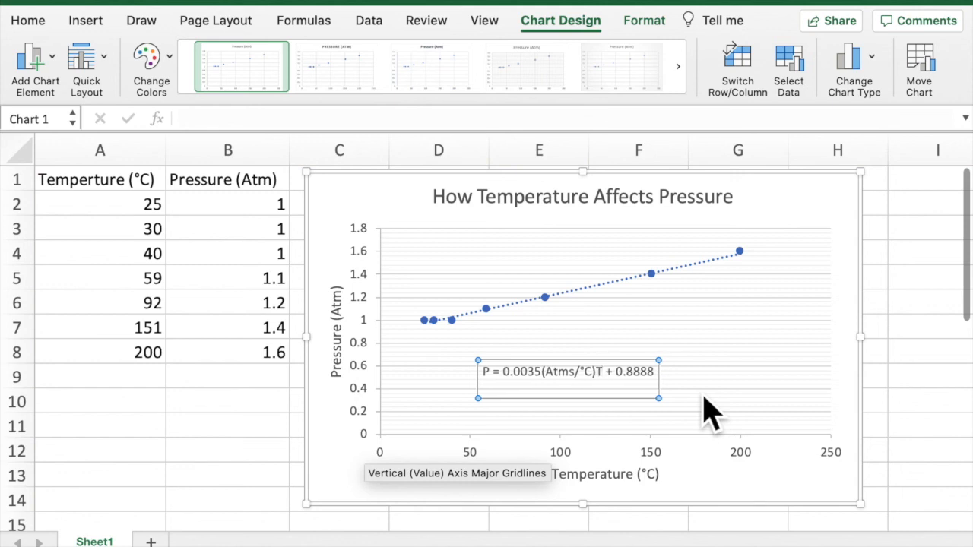
- Add the unit Atm after the equation's intercept and correct the slope unit to (Atm/°C)
{"action": "left_click", "coordinate": [655, 383]}
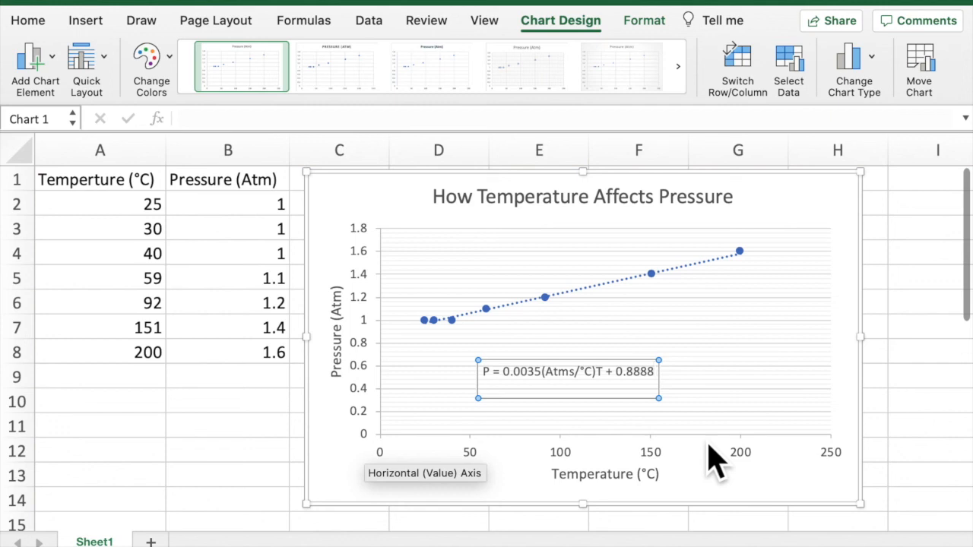
{"action": "type", "text": "Atms"}
{"action": "key", "text": "BackSpace"}
{"action": "left_click", "coordinate": [569, 388]}
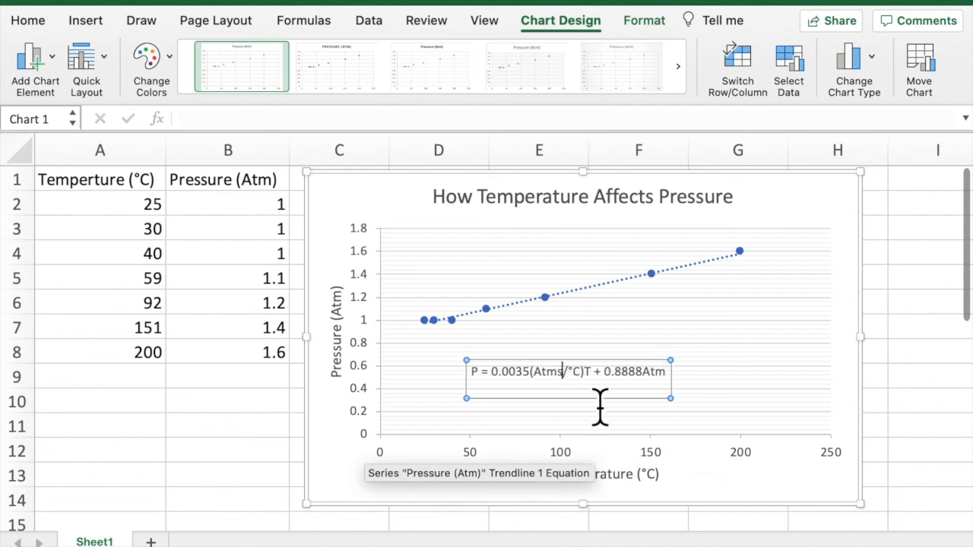
{"action": "key", "text": "BackSpace"}
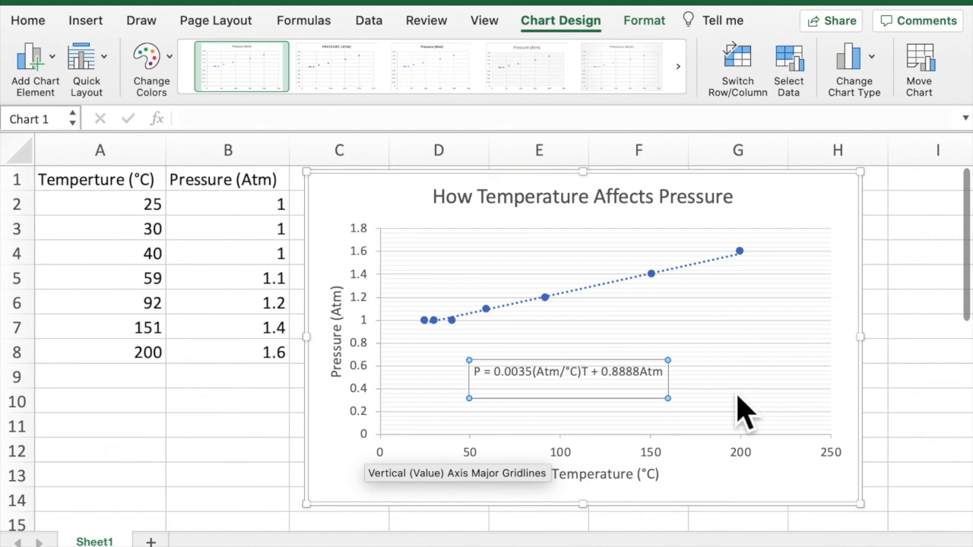
- Shorten the equation's intercept to 0.88 and leave the label's text editing
{"action": "left_click", "coordinate": [641, 380]}
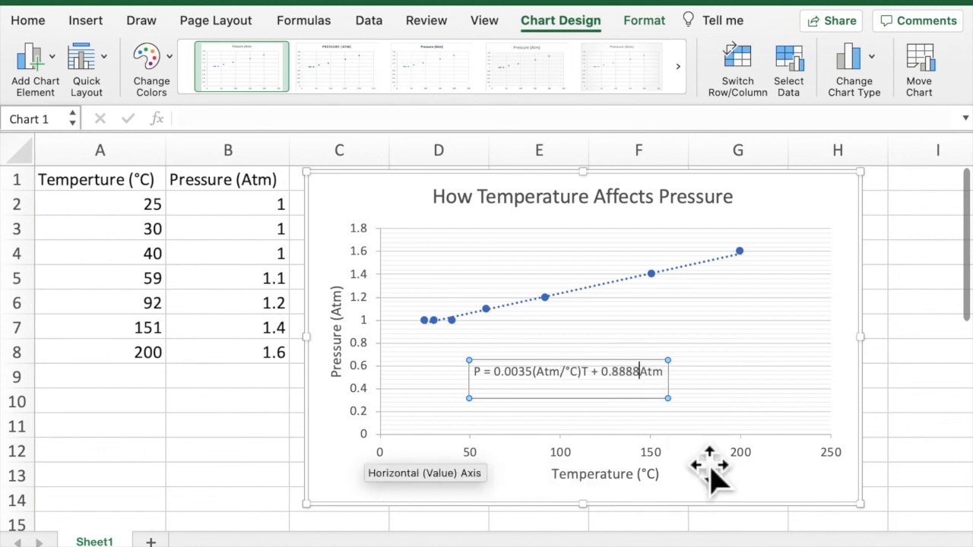
{"action": "key", "text": "BackSpace"}
{"action": "key", "text": "BackSpace"}
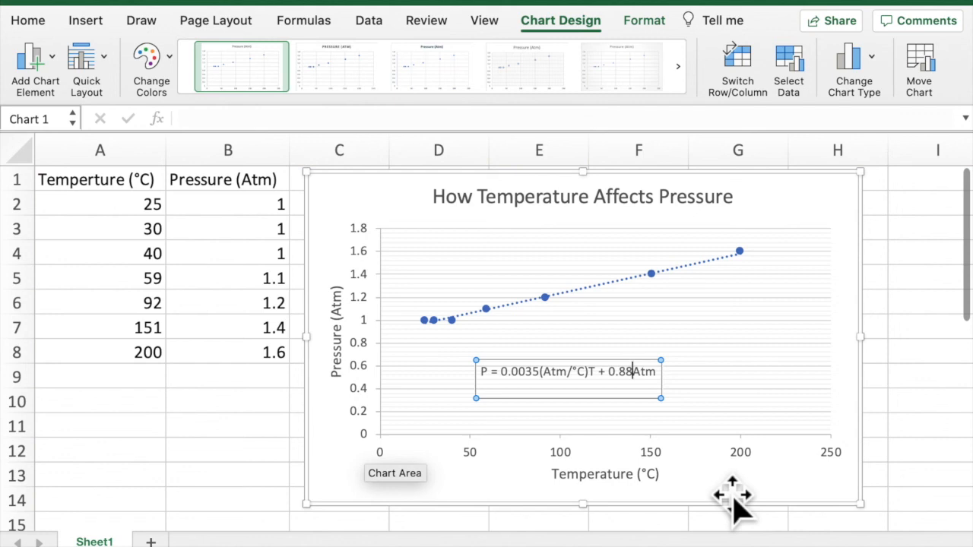
{"action": "left_click", "coordinate": [751, 411]}
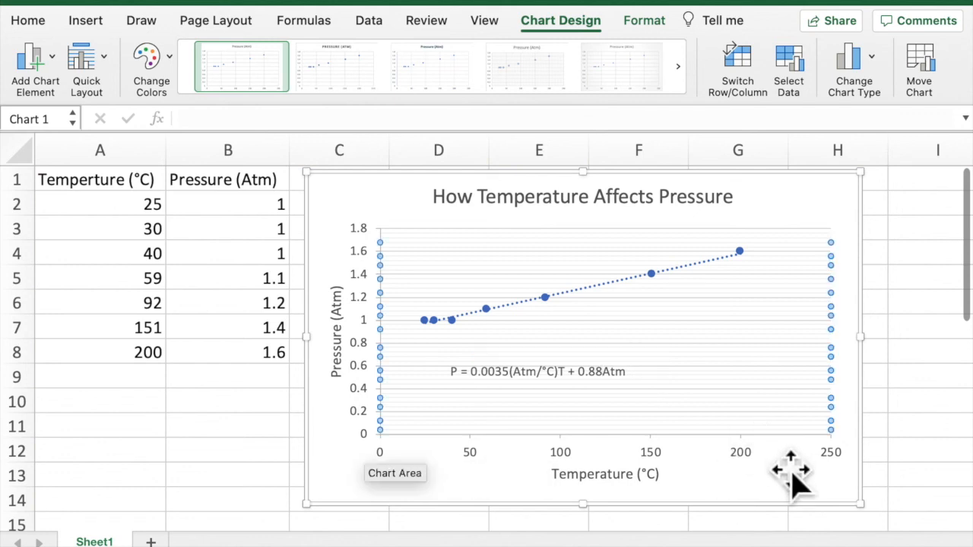
{"action": "left_click", "coordinate": [784, 495]}
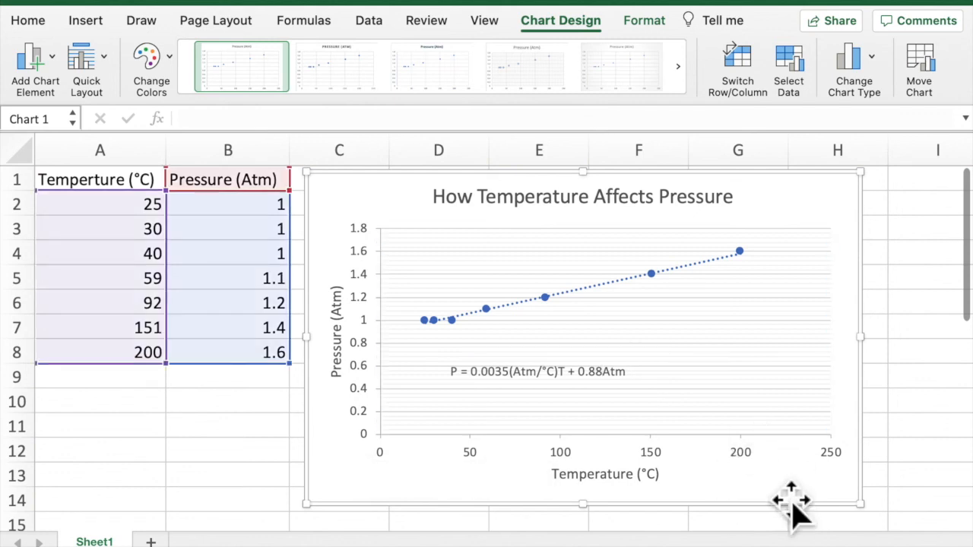